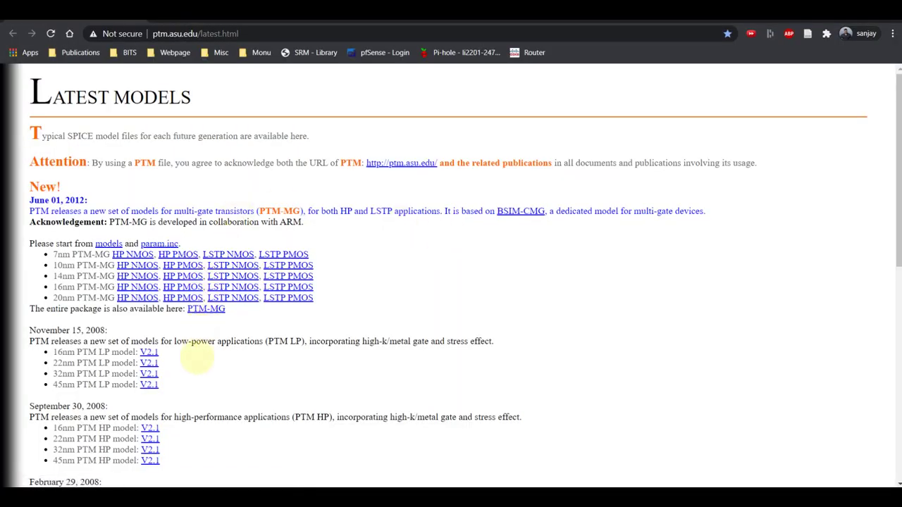
scroll(211, 422, "down", 2)
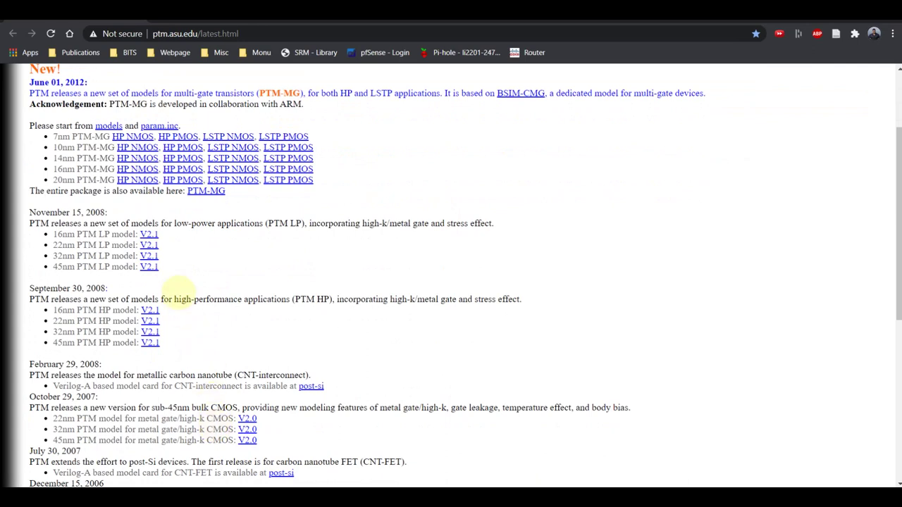
scroll(184, 296, "up", 2)
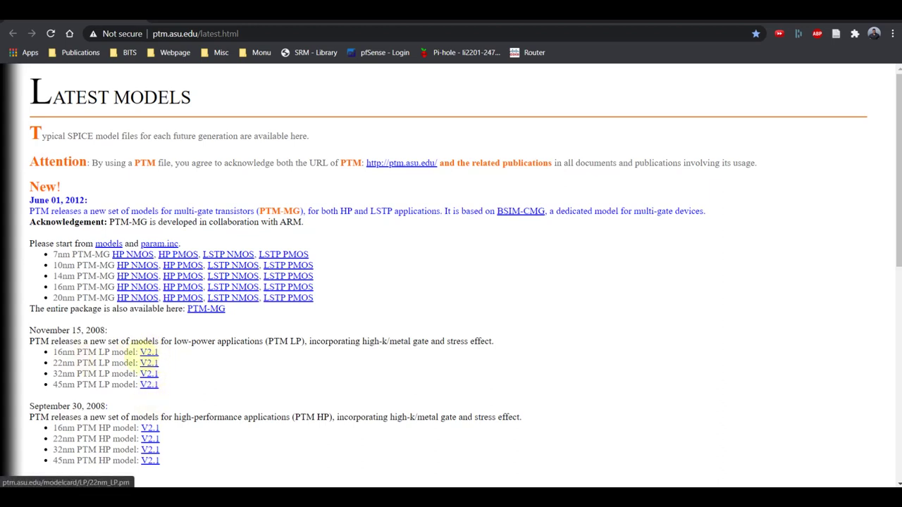
View the 16nm_LP.pm model card's nmos and pmos parameters, then return to the slide show.
left_click(148, 352)
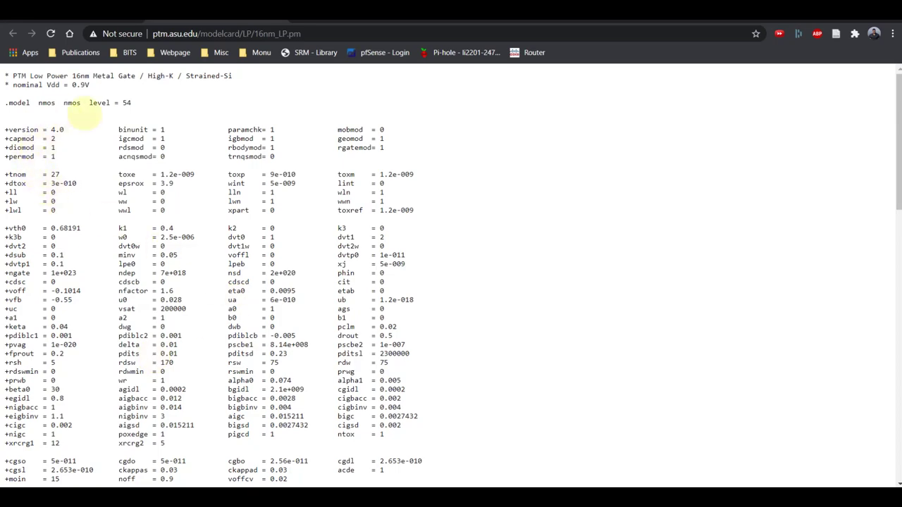
scroll(312, 271, "down", 4)
scroll(312, 276, "down", 8)
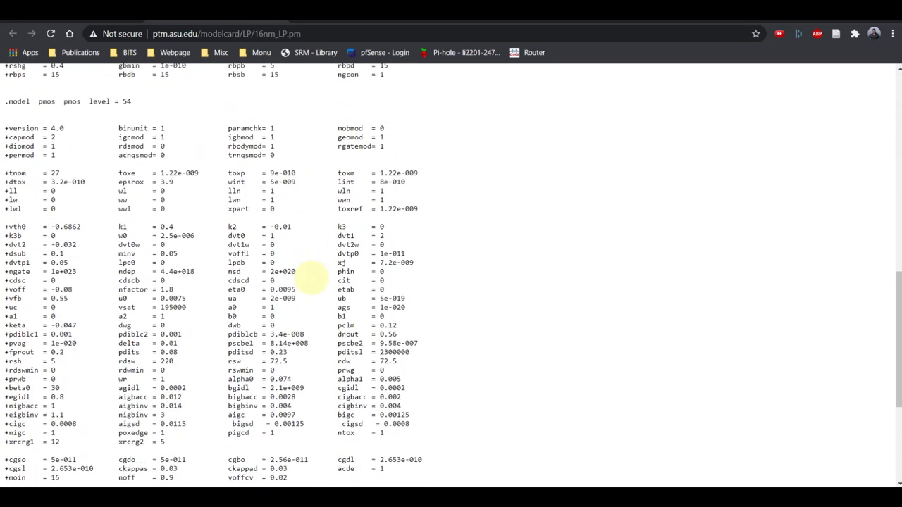
scroll(141, 370, "down", 1)
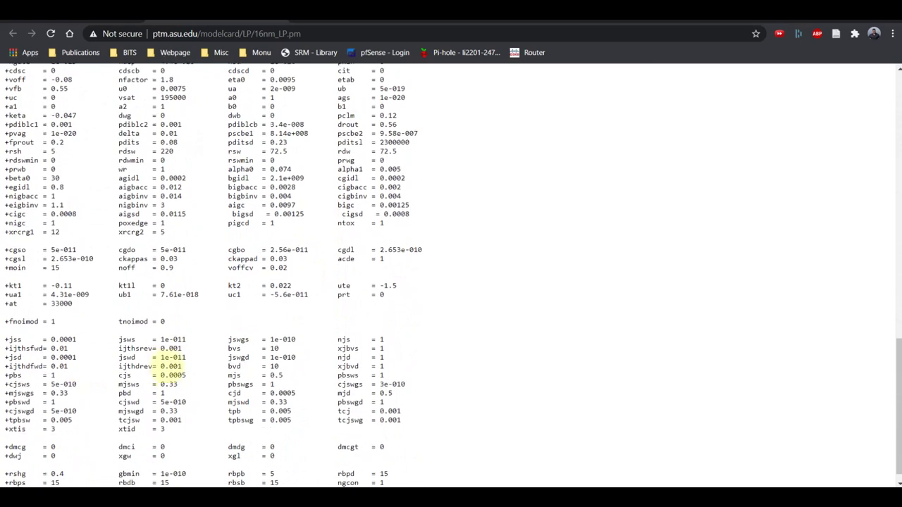
scroll(520, 305, "up", 13)
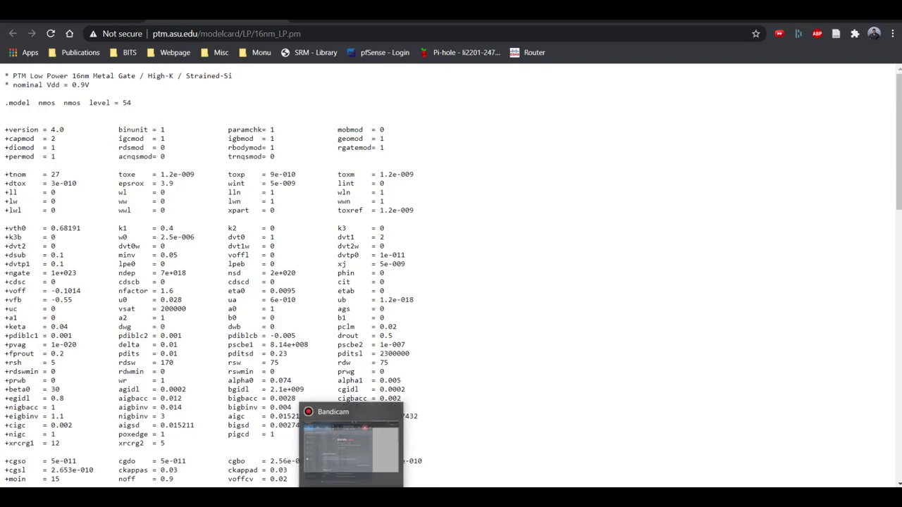
left_click(310, 454)
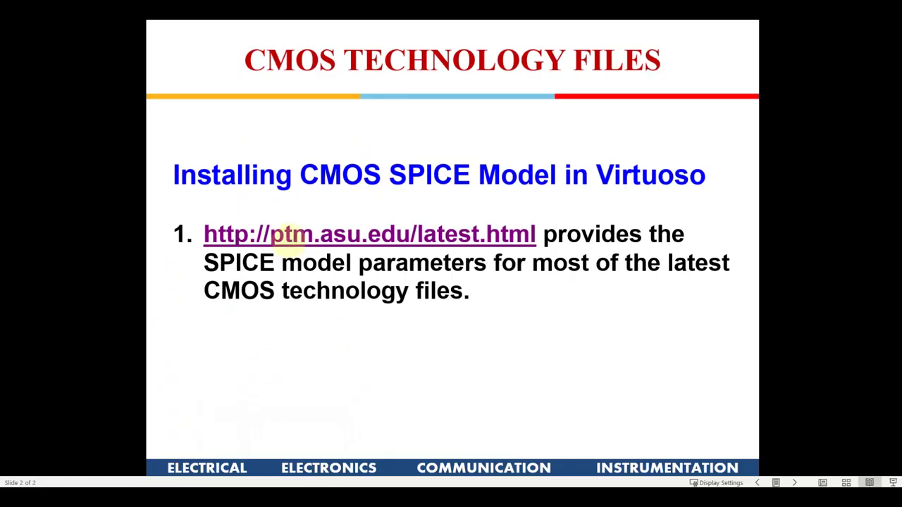
Follow the ptm.asu.edu/latest.html link to reach the PTM Latest Models page.
left_click(291, 237)
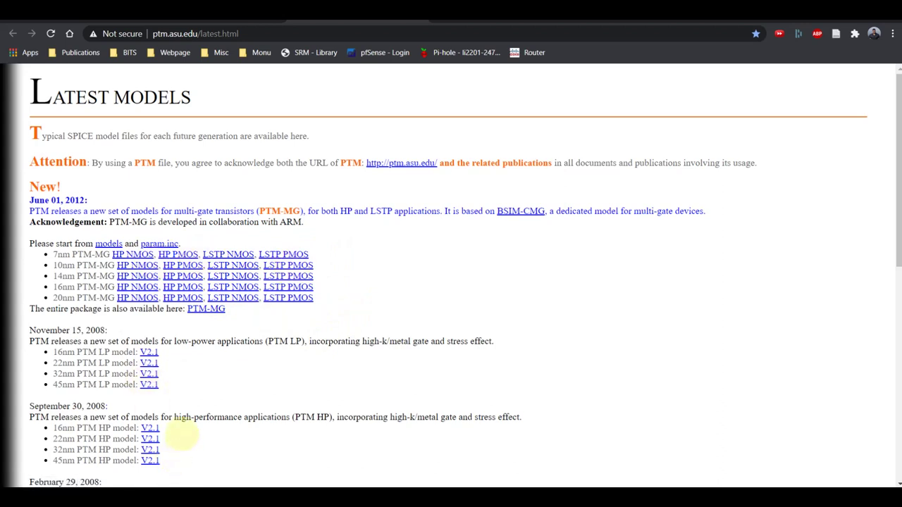
Open the 7nm HP NMOS model card, 7nfet.pm, and select all of its text.
scroll(519, 385, "down", 4)
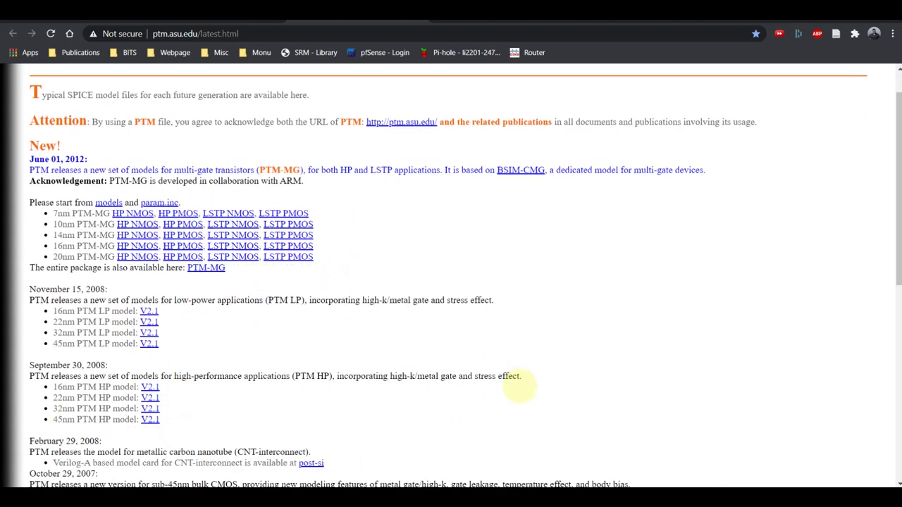
scroll(519, 385, "up", 1)
scroll(520, 386, "up", 3)
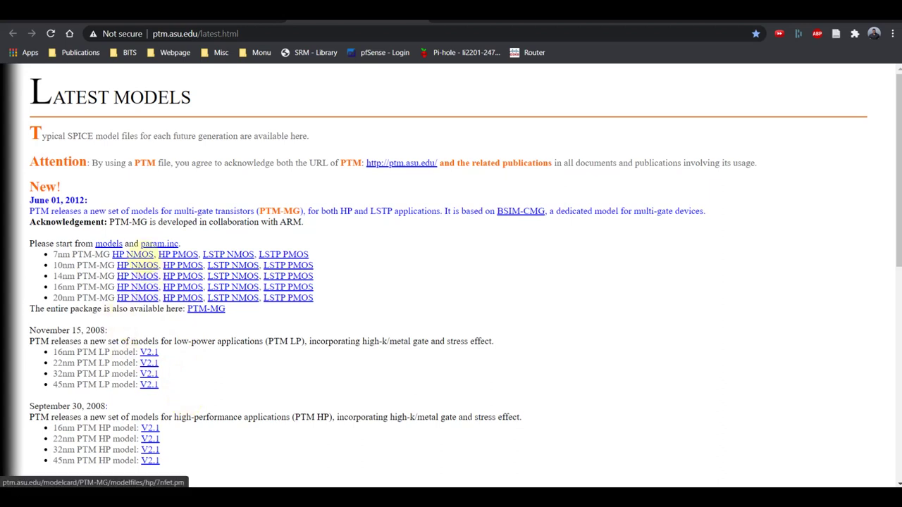
left_click(143, 255)
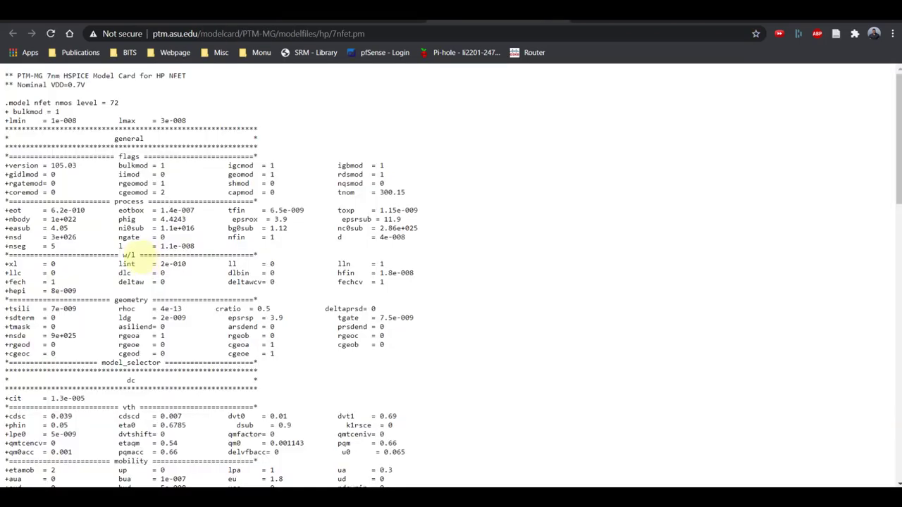
scroll(639, 379, "down", 5)
scroll(640, 380, "up", 5)
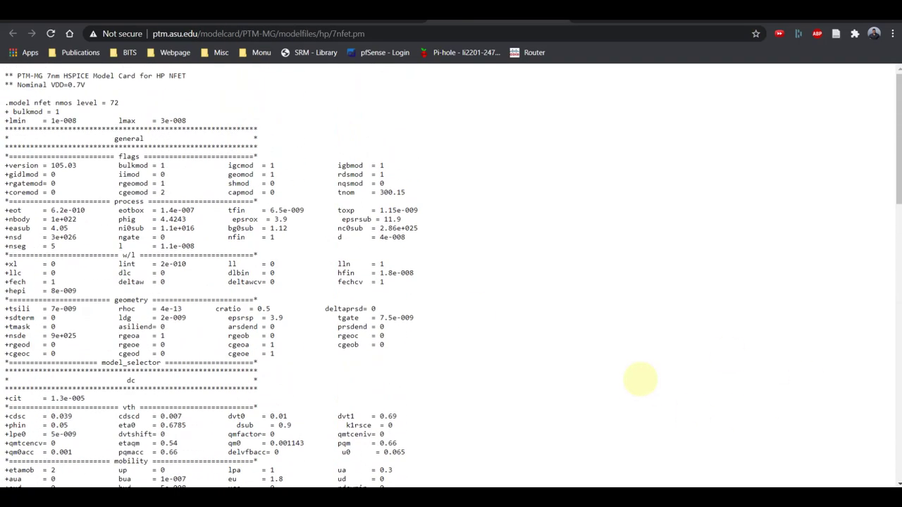
key("ctrl+a")
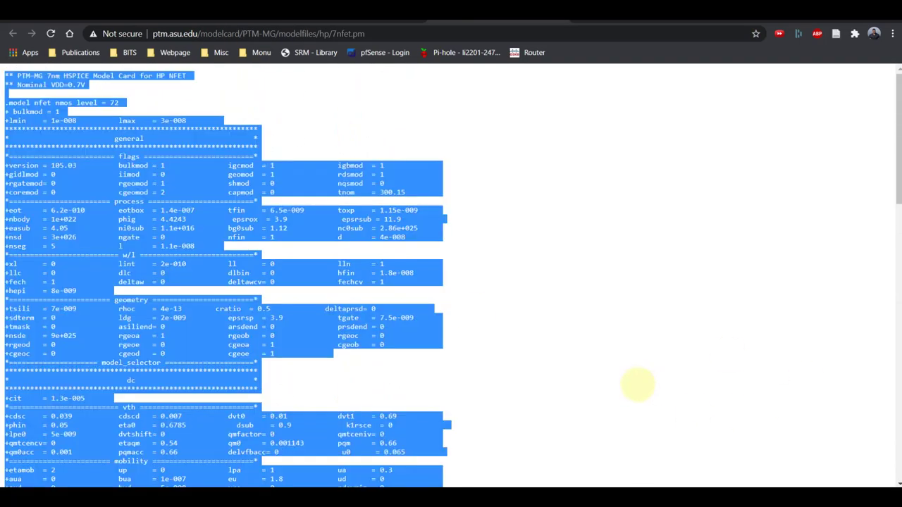
key("super")
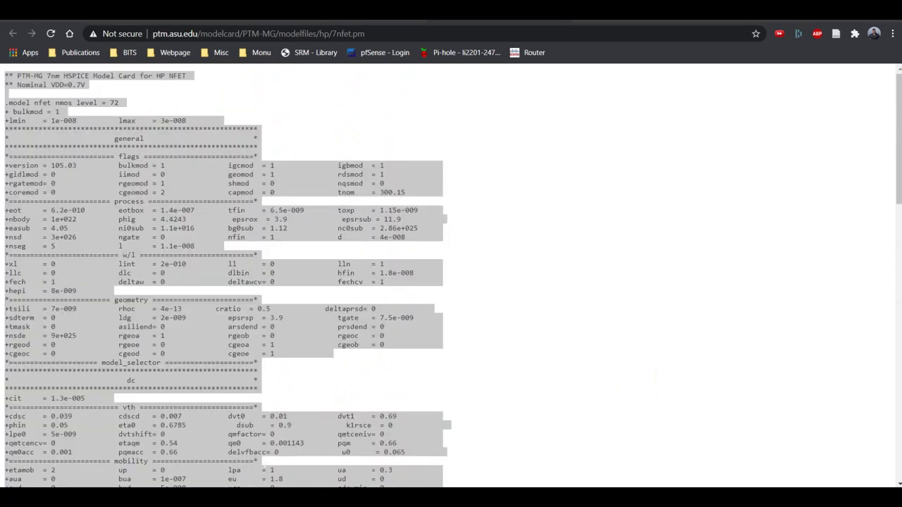
Open Notepad++ and paste the 7nm HP NFET model card into a new document.
type("no")
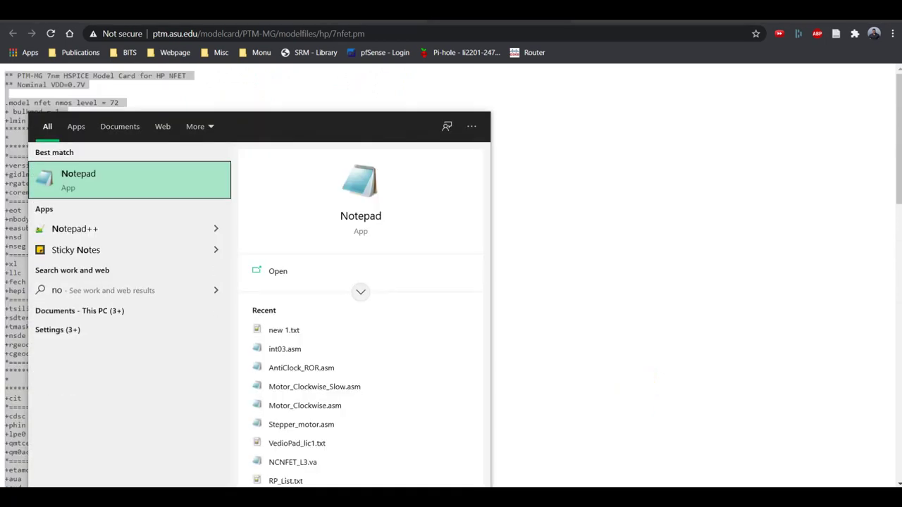
left_click(172, 166)
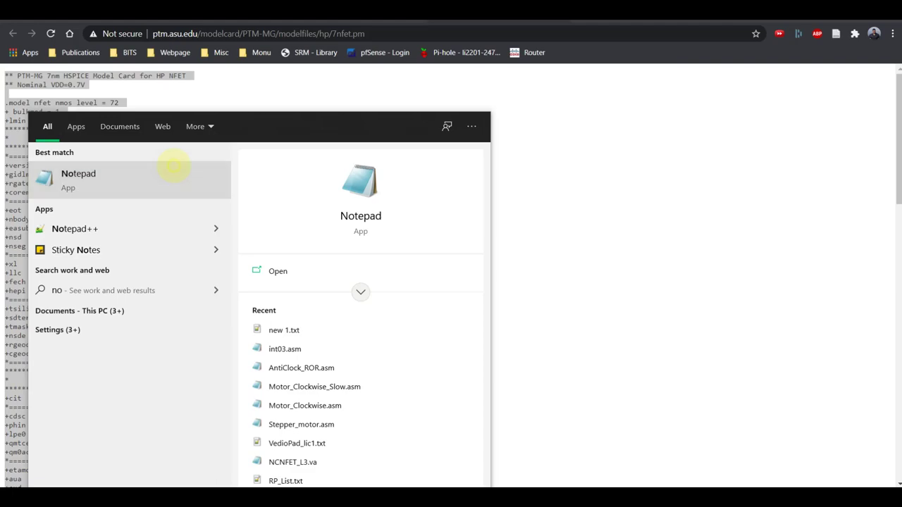
key("ctrl+v")
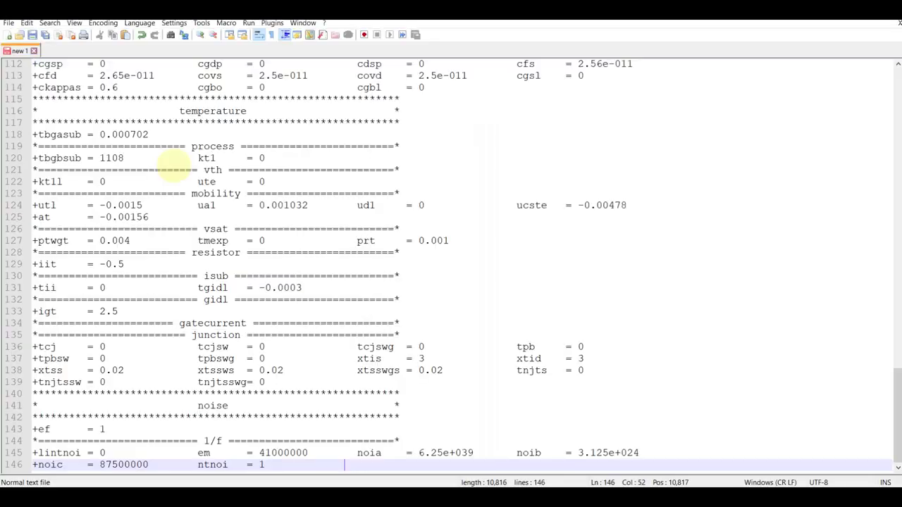
scroll(727, 296, "up", 20)
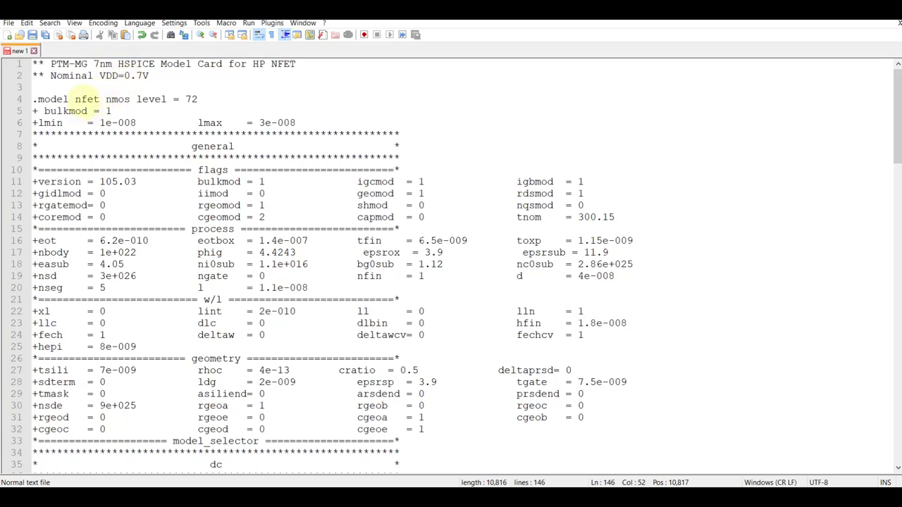
Select the model name nfet on line 4.
double_click(85, 103)
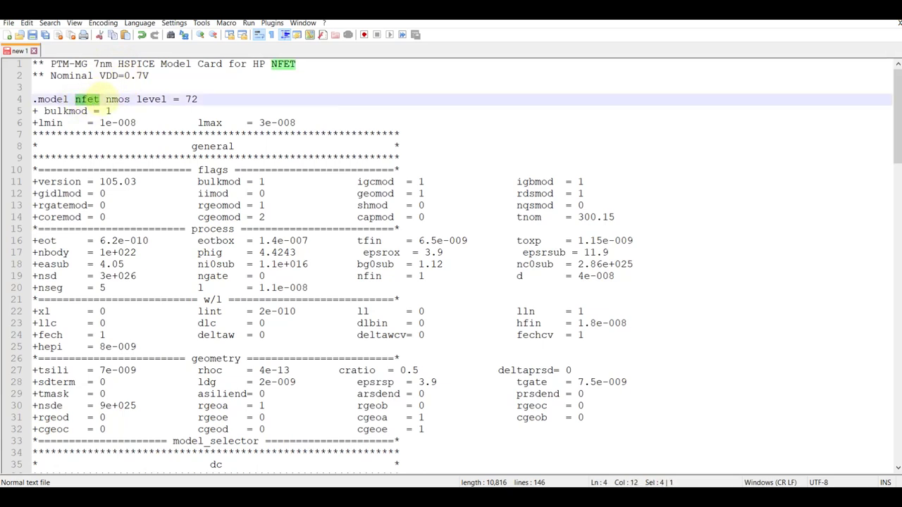
left_click(322, 86)
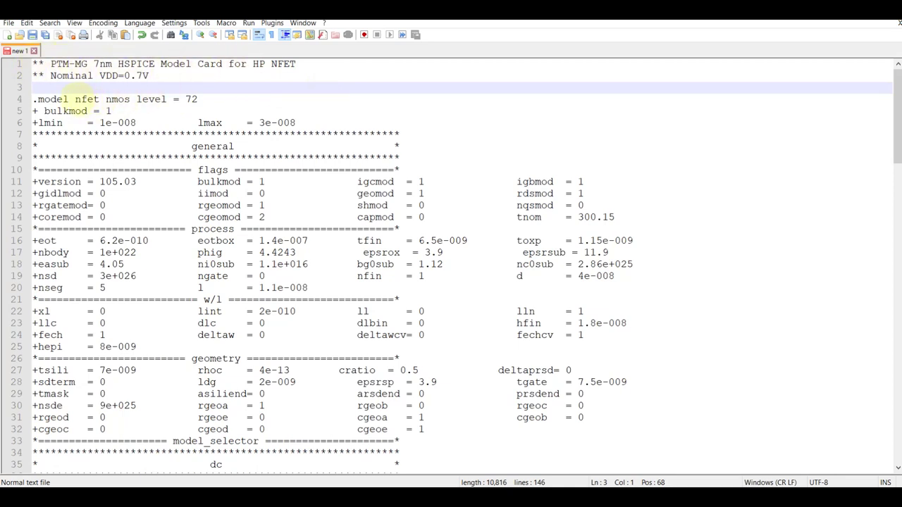
left_click_drag(74, 100, 99, 101)
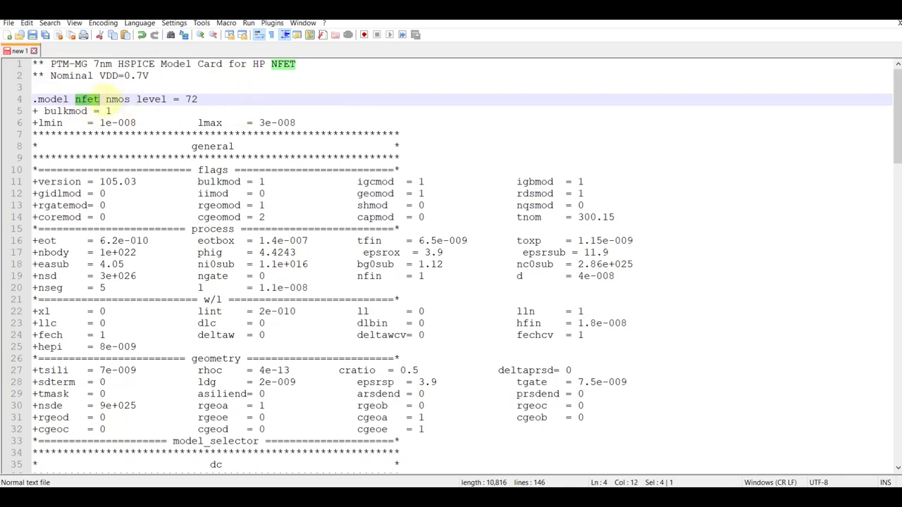
key("Right")
left_click_drag(76, 99, 99, 100)
left_click(75, 99)
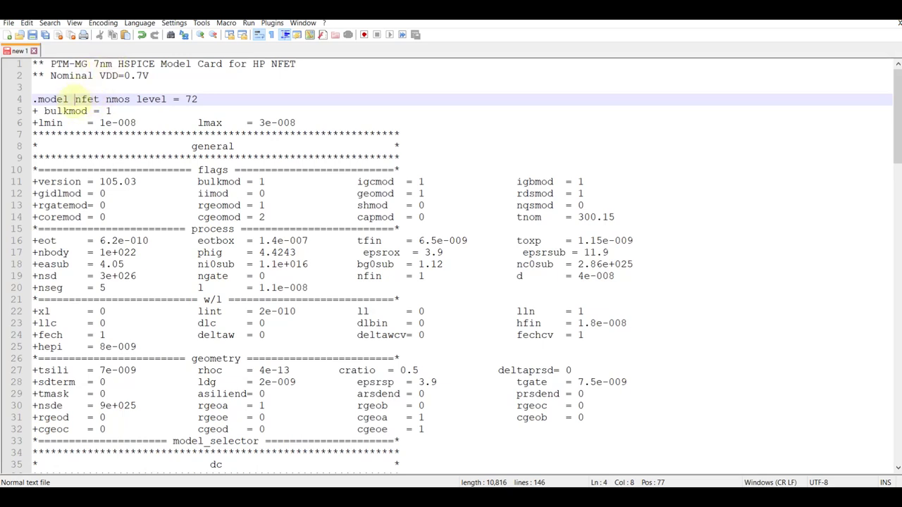
left_click_drag(75, 100, 100, 100)
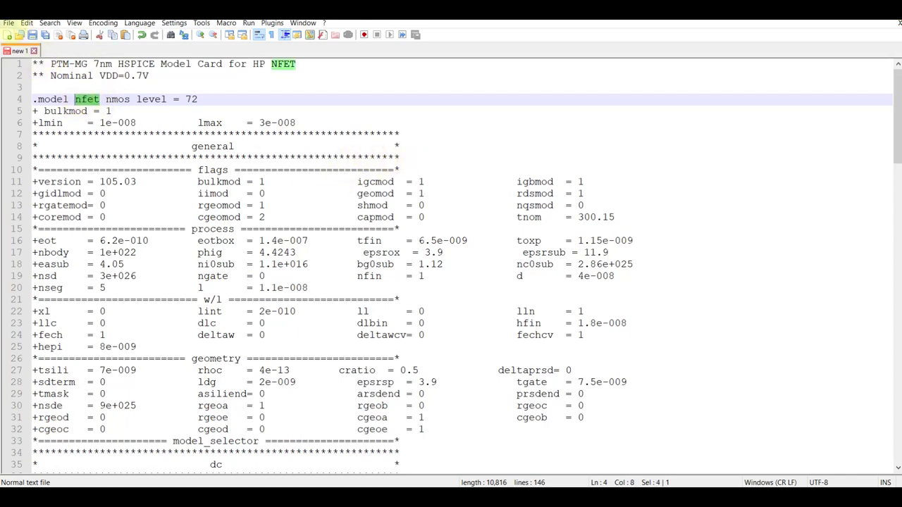
Save the NFET model card on the Desktop under the name 7nm-HP.sp.
left_click(8, 23)
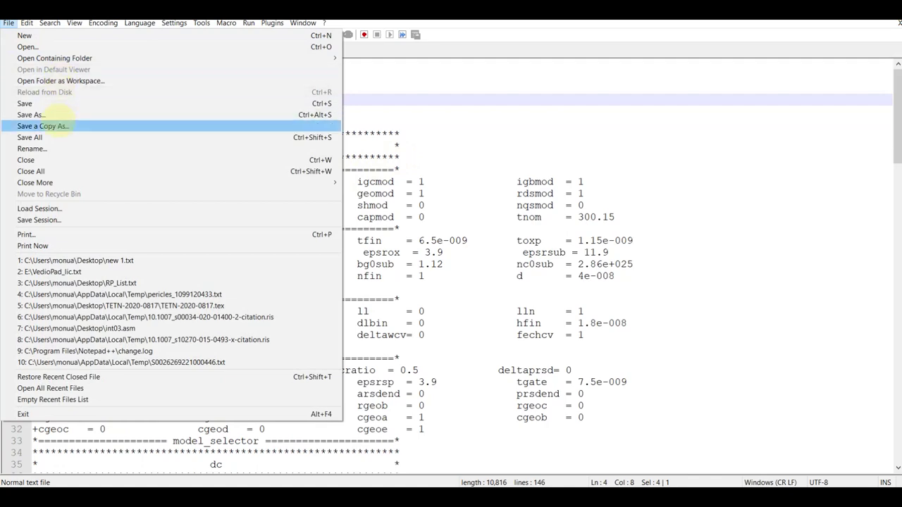
left_click(62, 114)
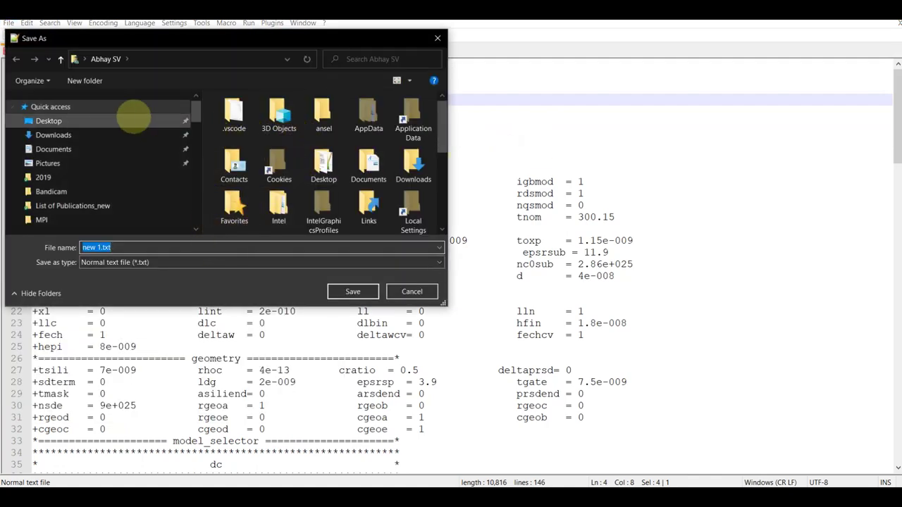
left_click(90, 118)
left_click(159, 247)
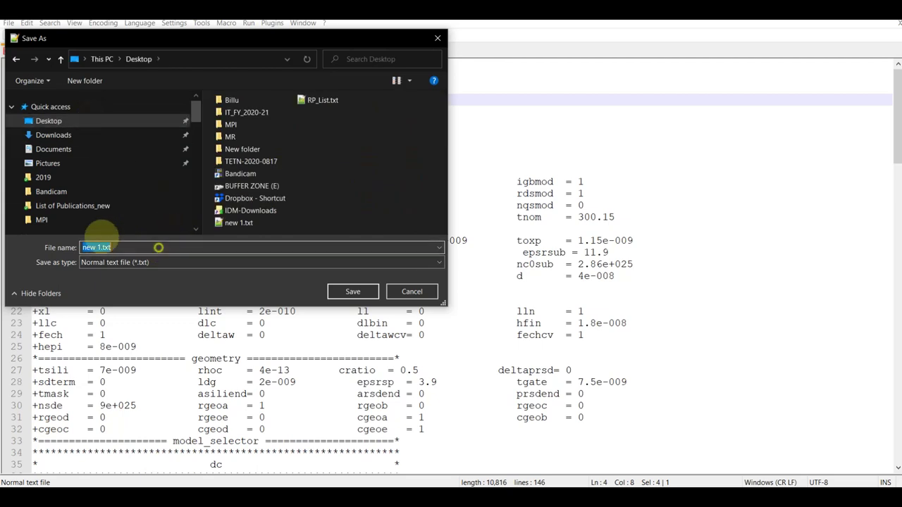
type("7n")
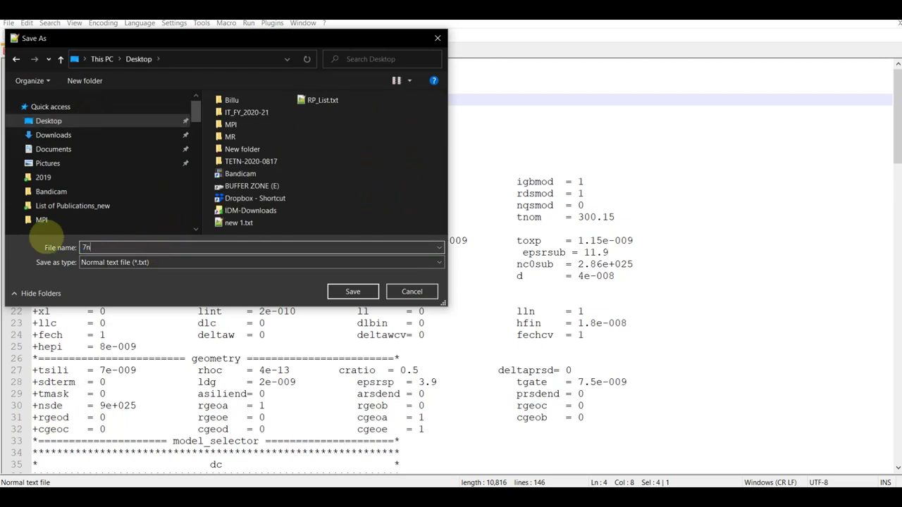
type("m-HP.sp")
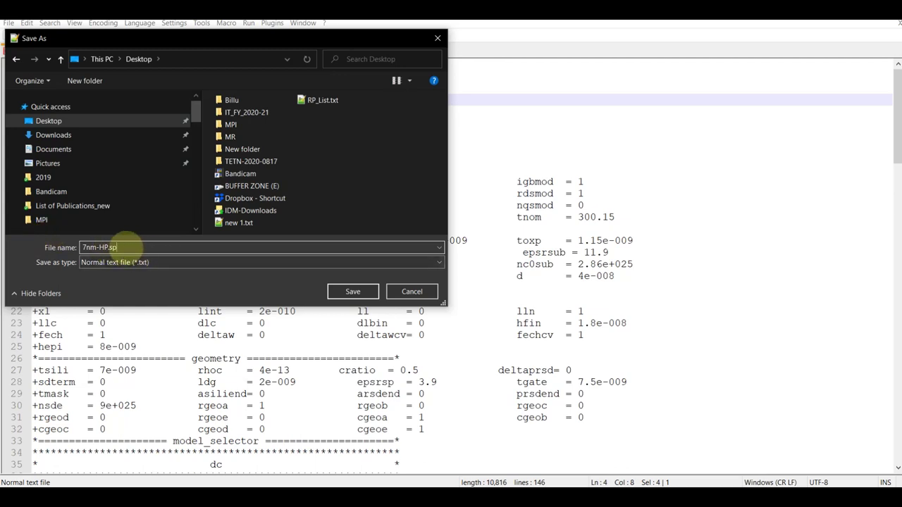
left_click(353, 291)
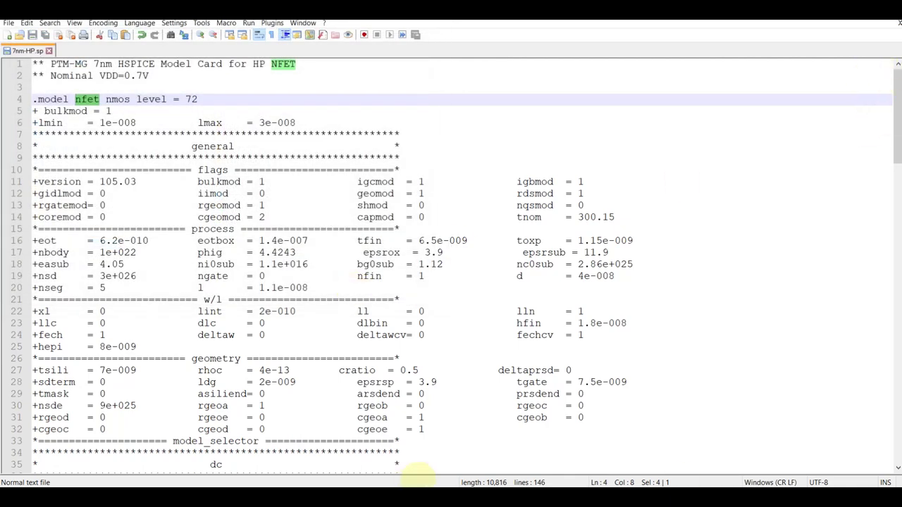
Return to the PTM Latest Models page via the slide's ptm.asu.edu link.
left_click(608, 395)
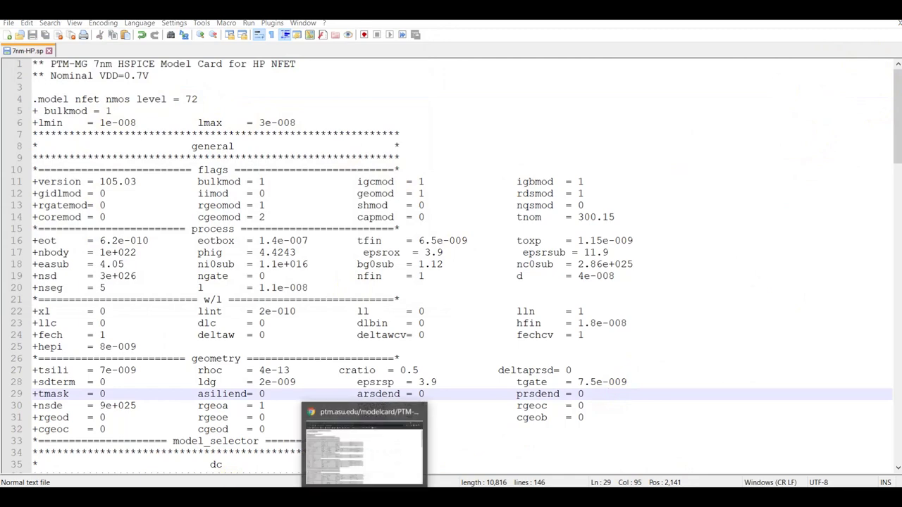
left_click(362, 451)
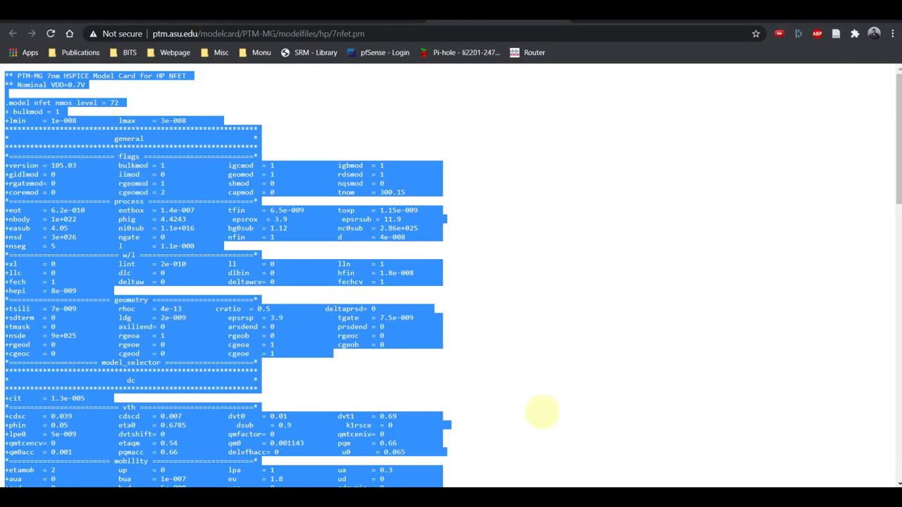
key("alt+Tab")
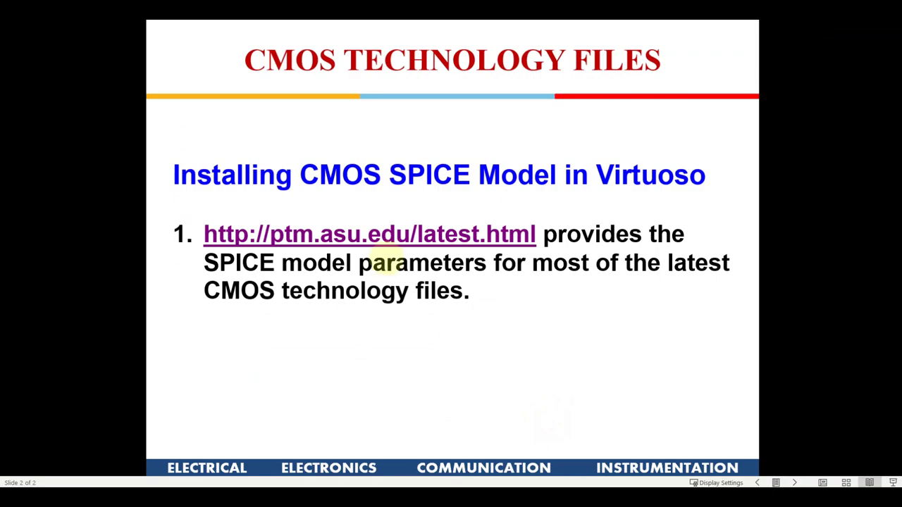
left_click(437, 236)
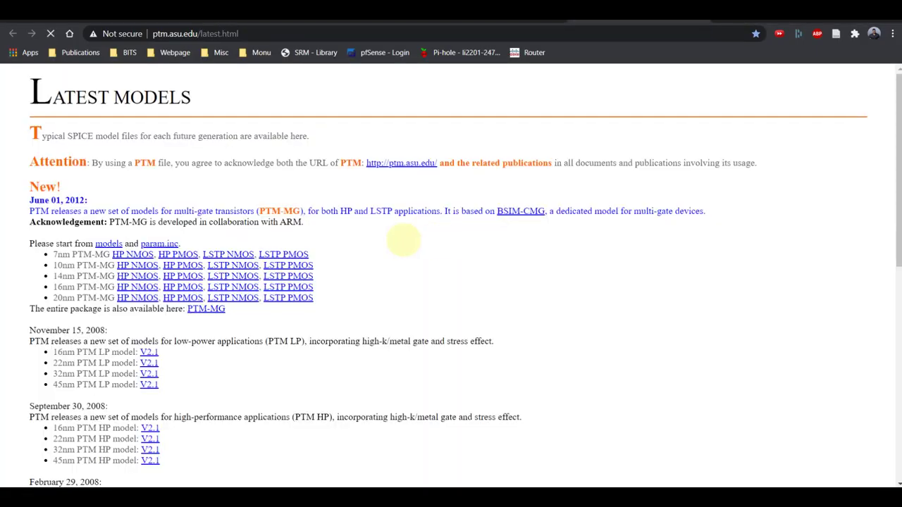
Open the 7nm HP PFET model card, 7pfet.pm, and copy all of its text.
left_click(187, 255)
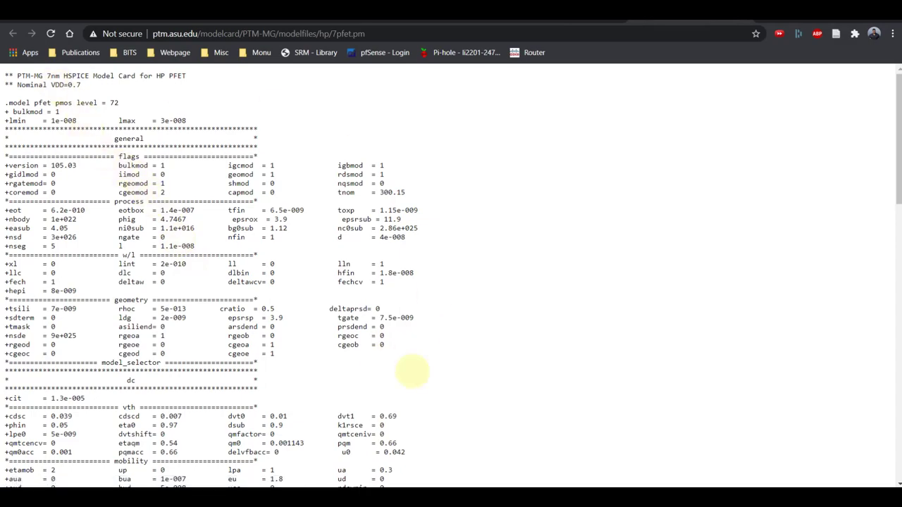
scroll(459, 426, "down", 15)
scroll(467, 423, "up", 15)
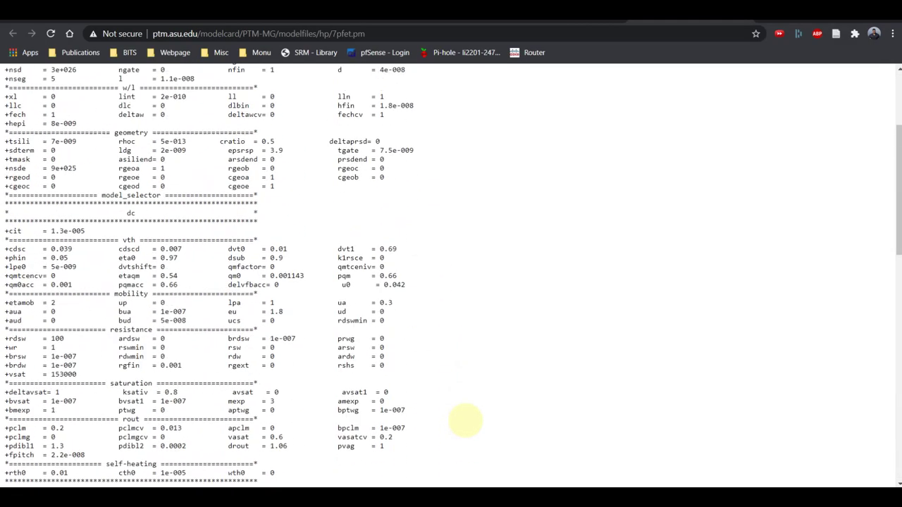
key("ctrl+a")
key("alt+Tab")
Replace the document's contents with the copied PFET model card.
type("a")
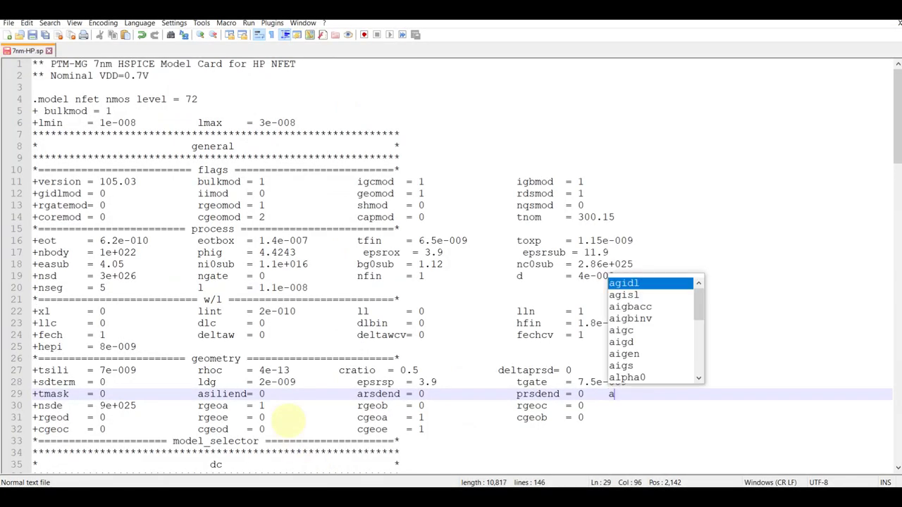
left_click(705, 133)
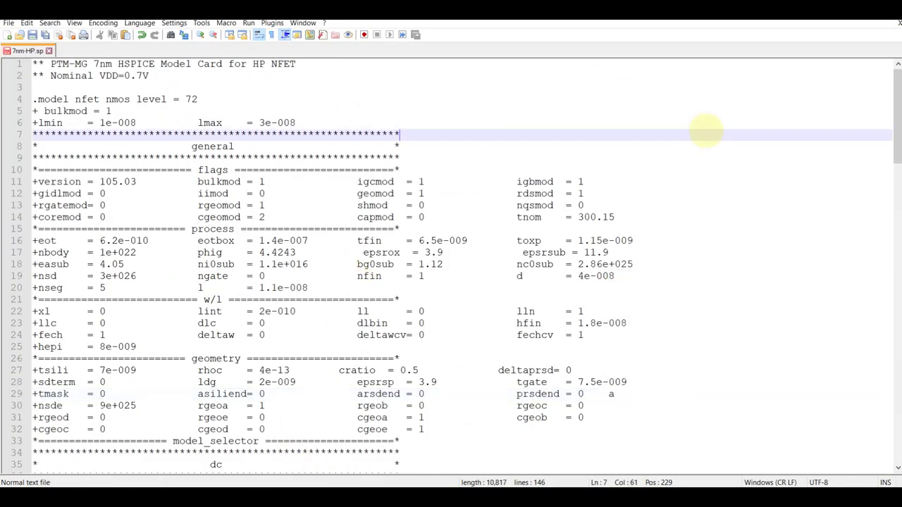
key("ctrl+a")
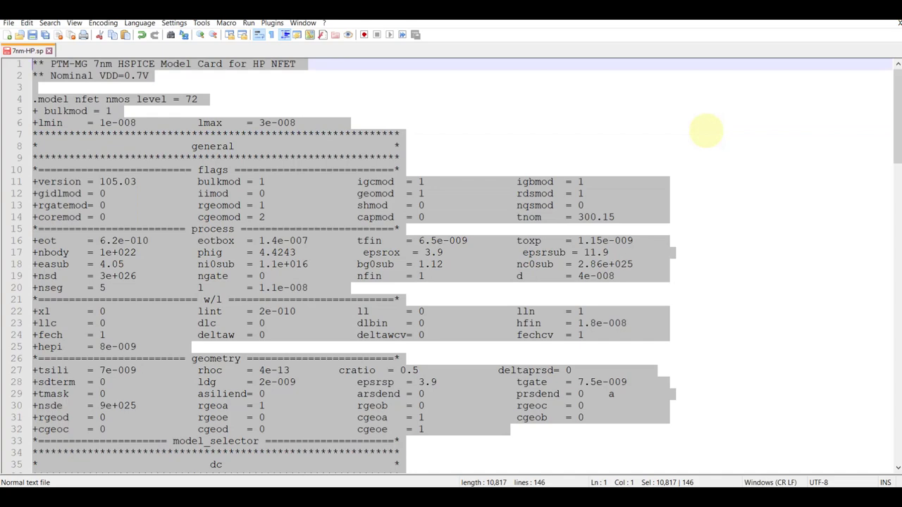
key("ctrl+v")
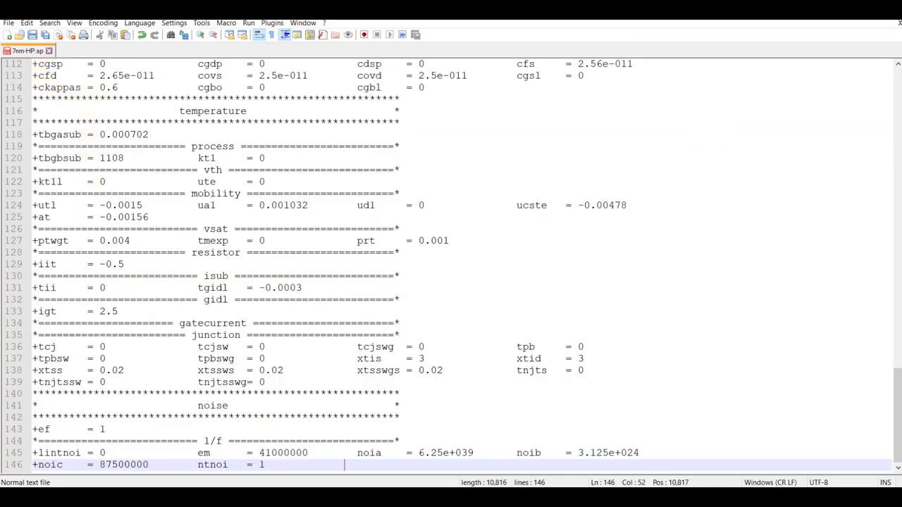
Save the file under the new name 7nm-HP_PMOS.sp.
left_click(9, 23)
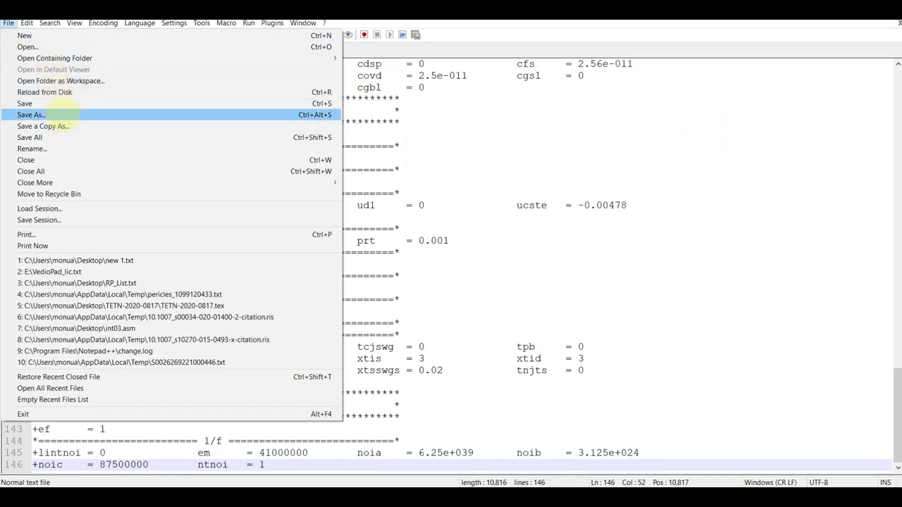
left_click(60, 114)
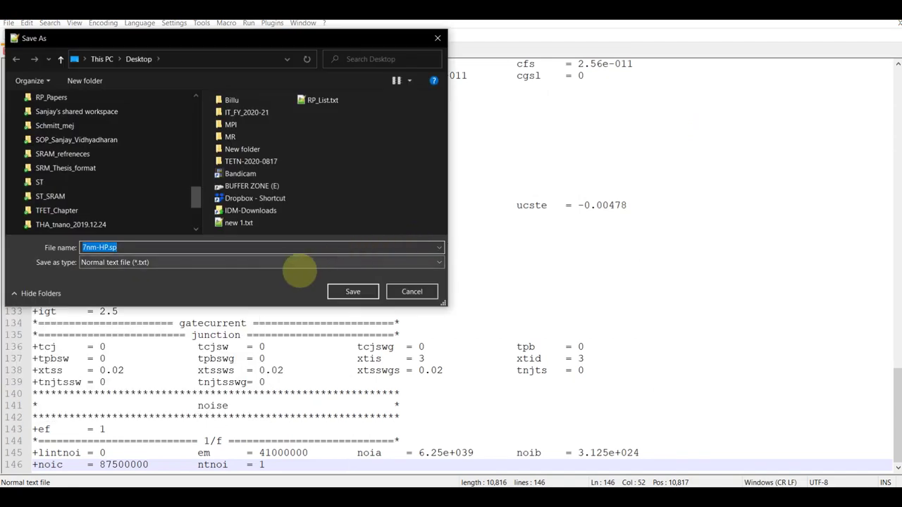
left_click(99, 248)
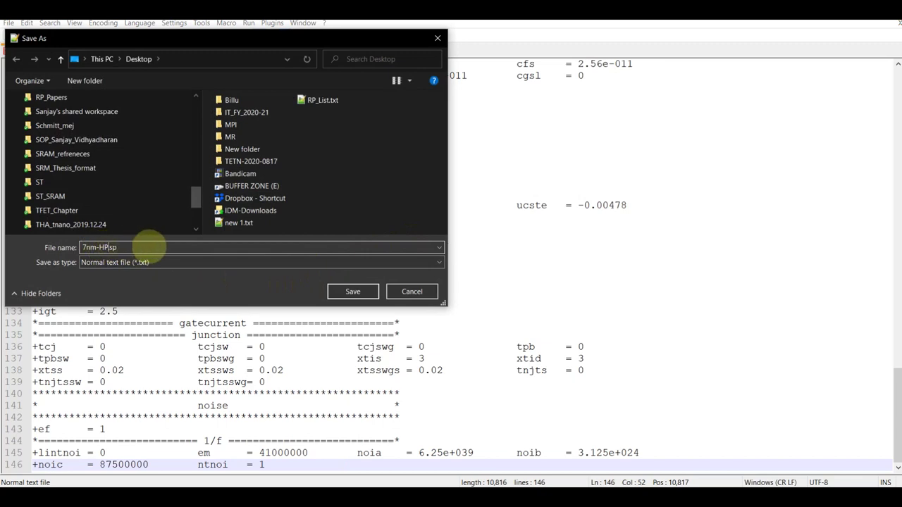
type("PMOS")
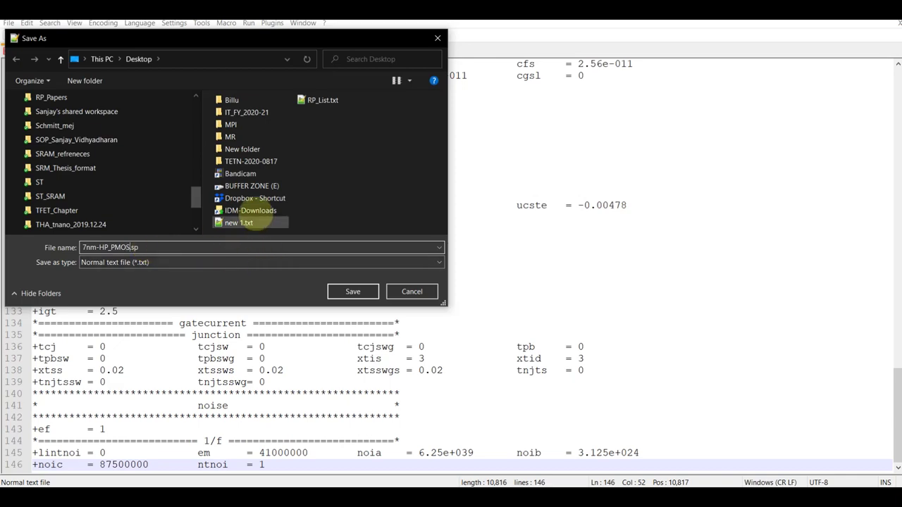
left_click(352, 291)
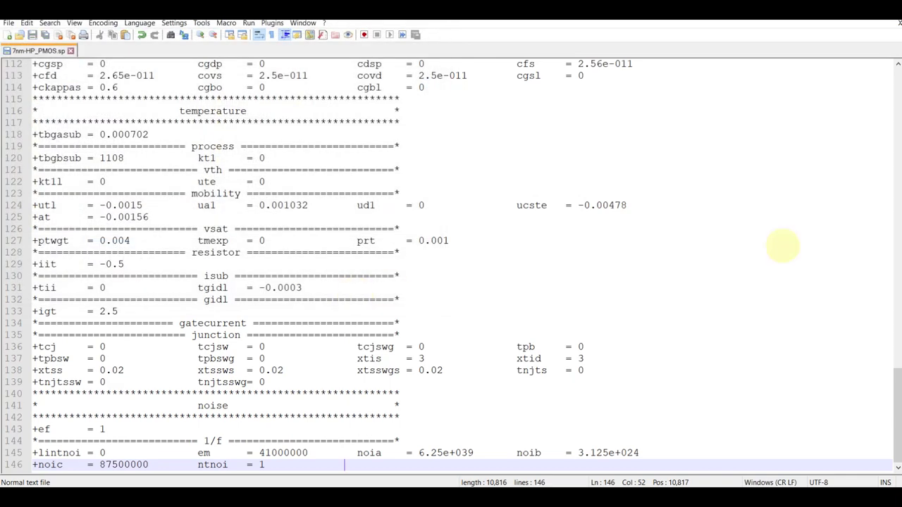
Place the cursor on line 81, then at the end of line 87.
scroll(782, 241, "up", 11)
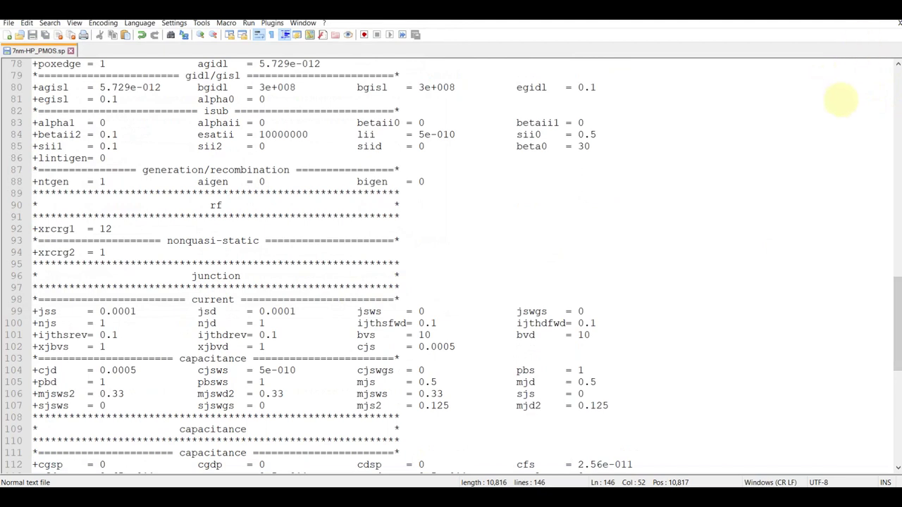
left_click(846, 99)
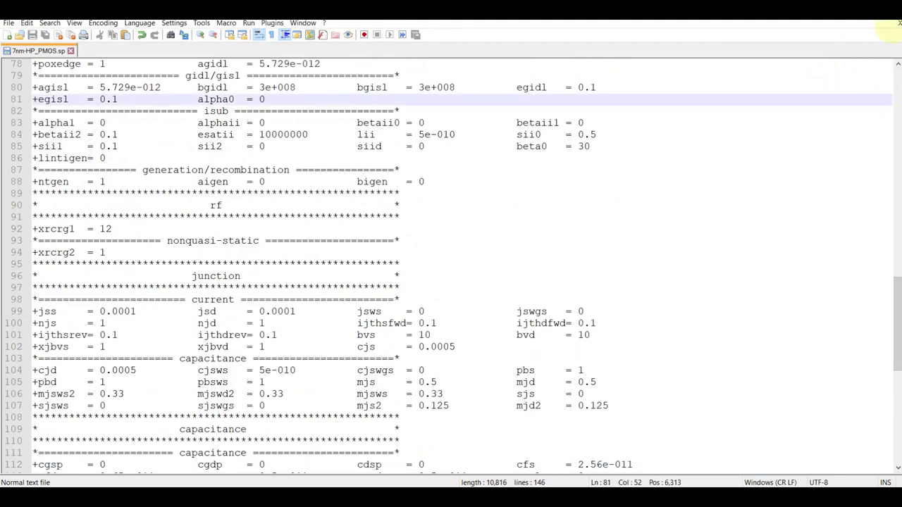
left_click(805, 171)
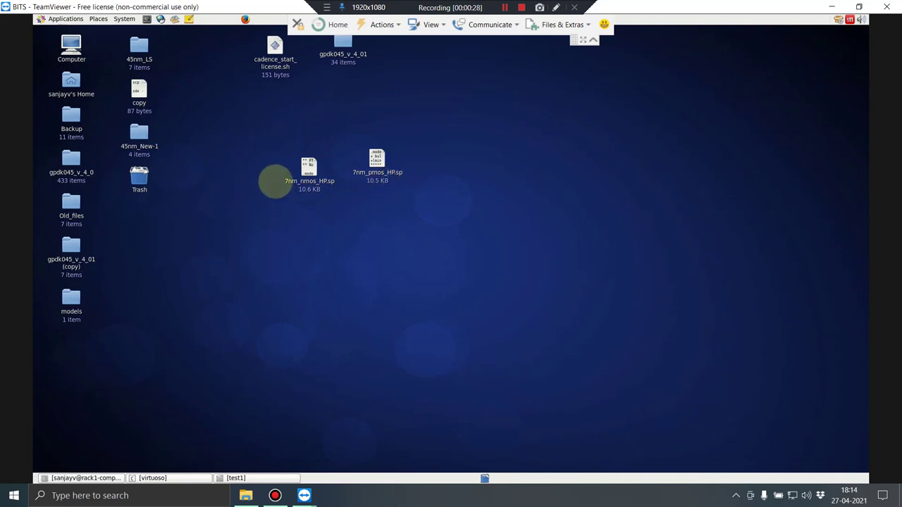
Open 7nm_nmos_HP.sp in gedit, confirm its model name nfet, and close it.
double_click(309, 167)
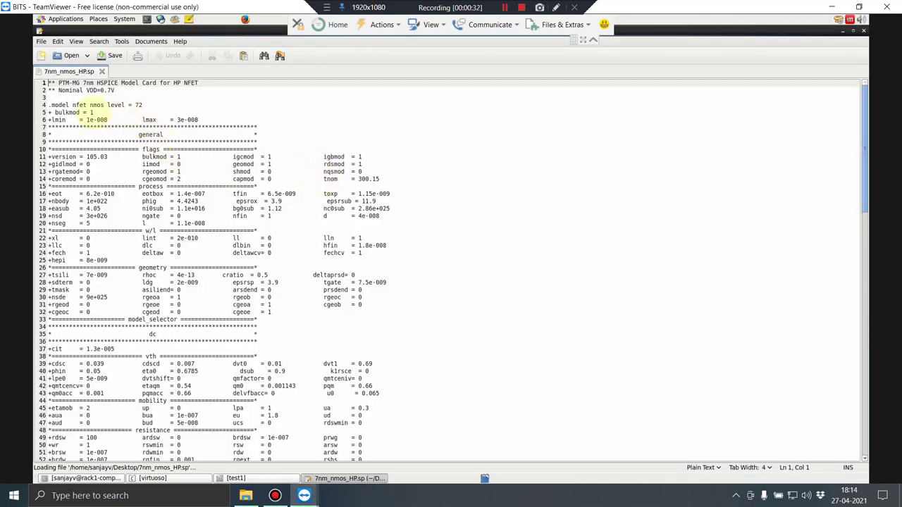
double_click(79, 104)
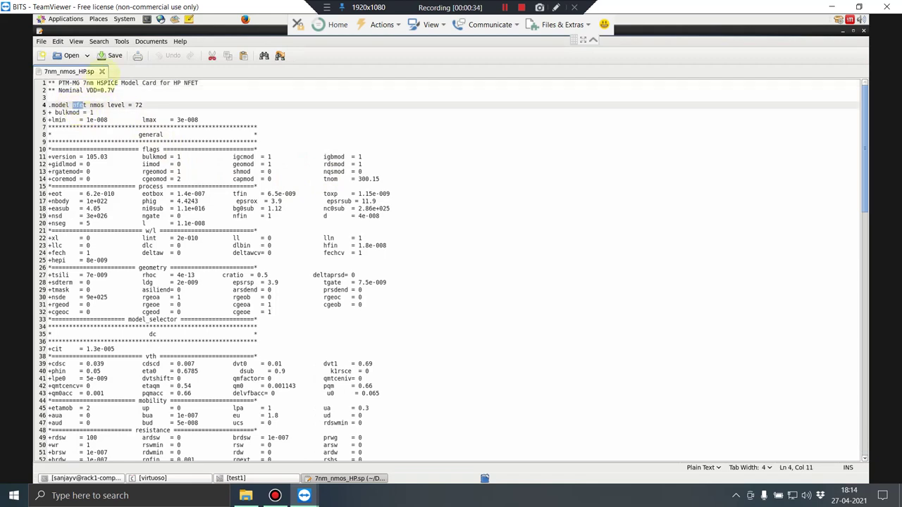
left_click(102, 71)
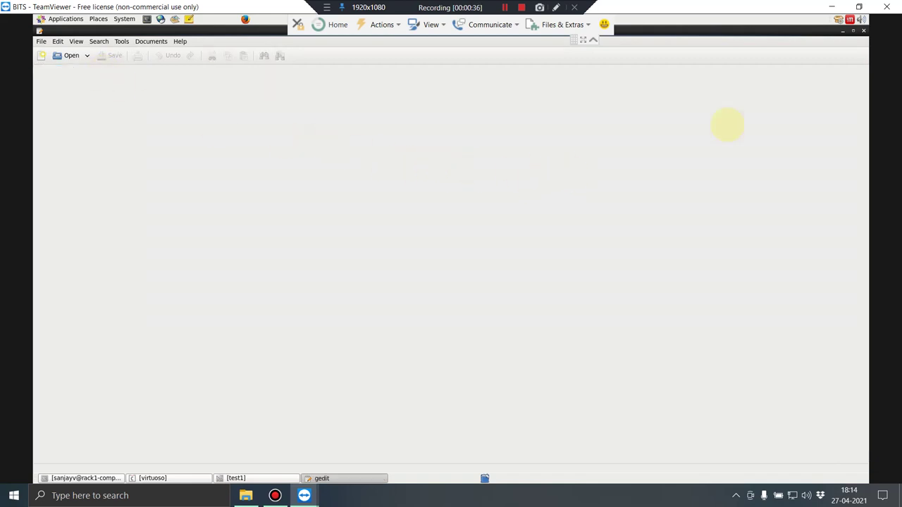
left_click(864, 30)
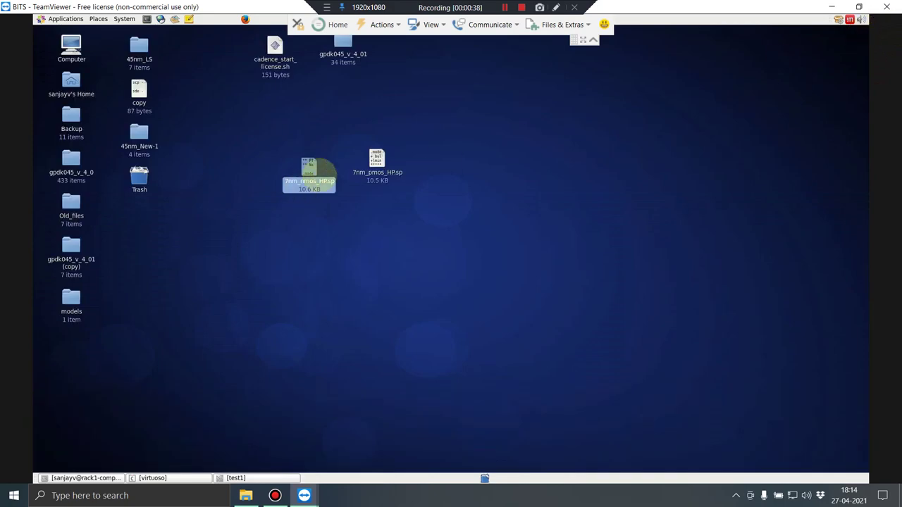
Open 7nm_pmos_HP.sp, confirm its pfet model name, and close gedit.
double_click(377, 160)
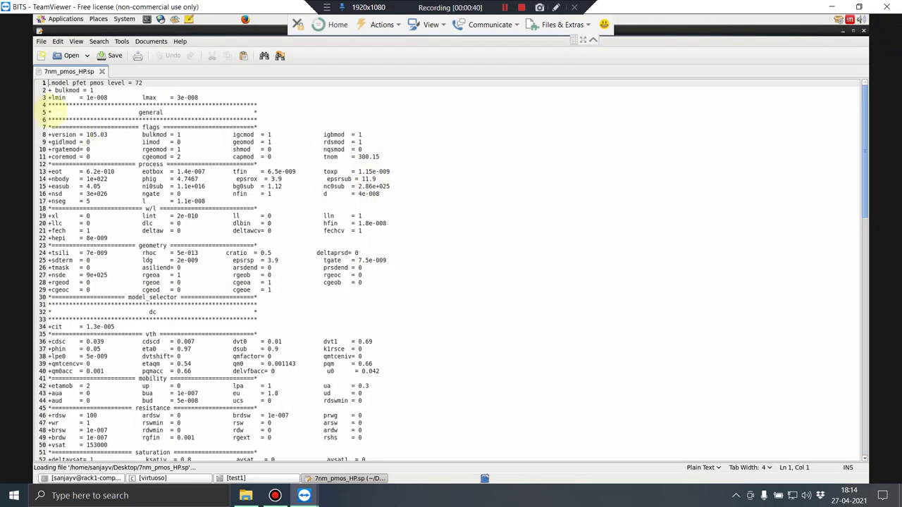
left_click_drag(72, 83, 79, 84)
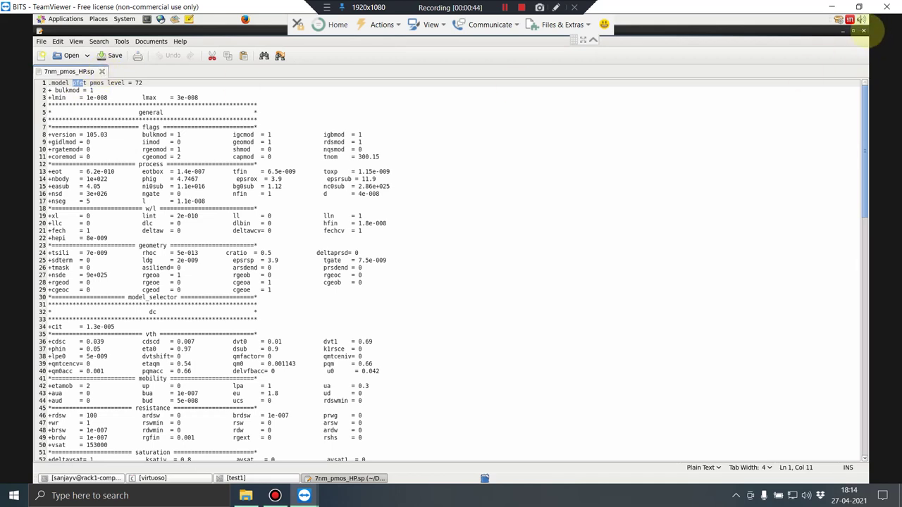
left_click(863, 31)
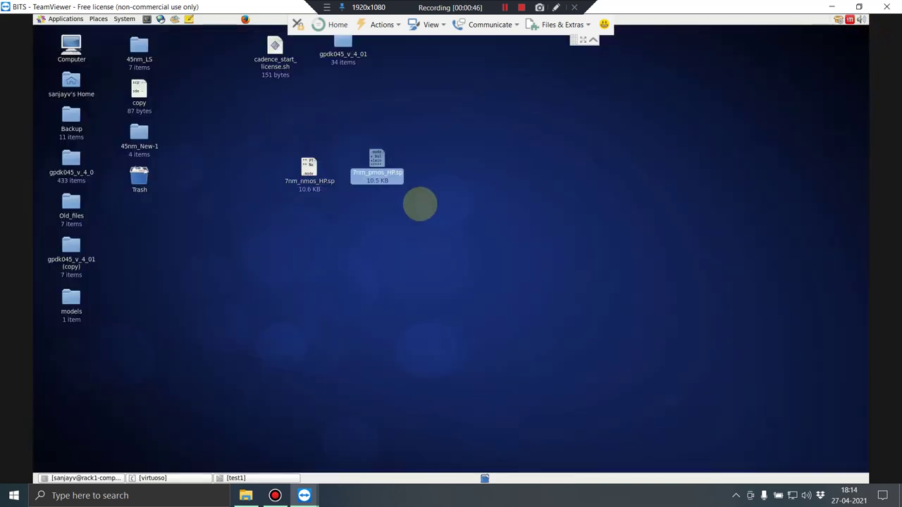
left_click(312, 174)
left_click(380, 162, "ctrl")
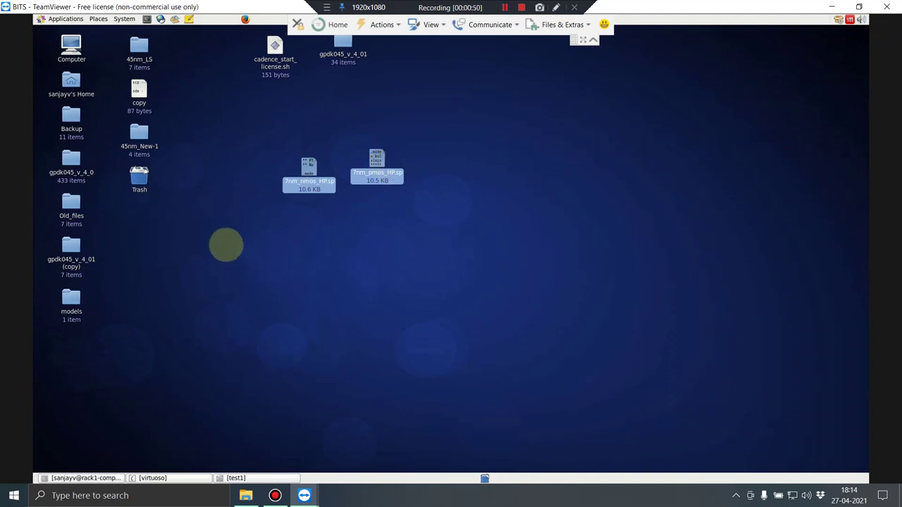
double_click(71, 159)
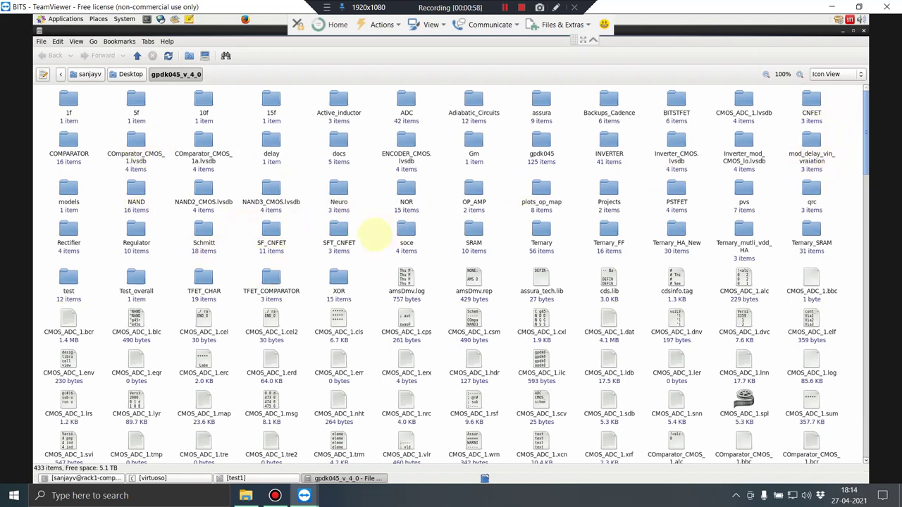
type("m")
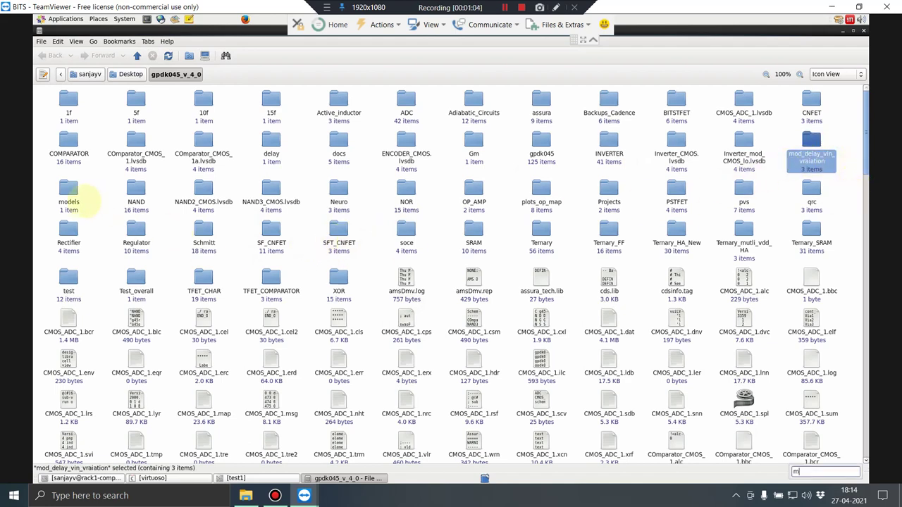
double_click(69, 190)
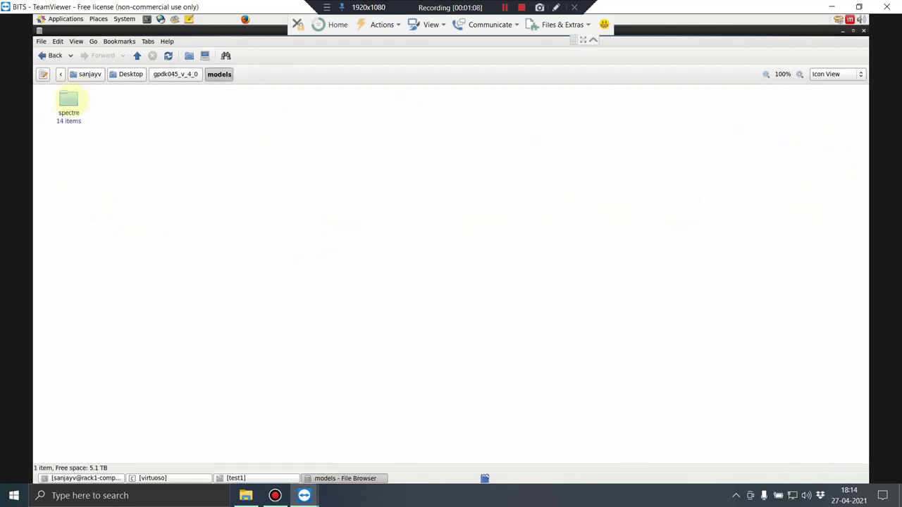
double_click(71, 100)
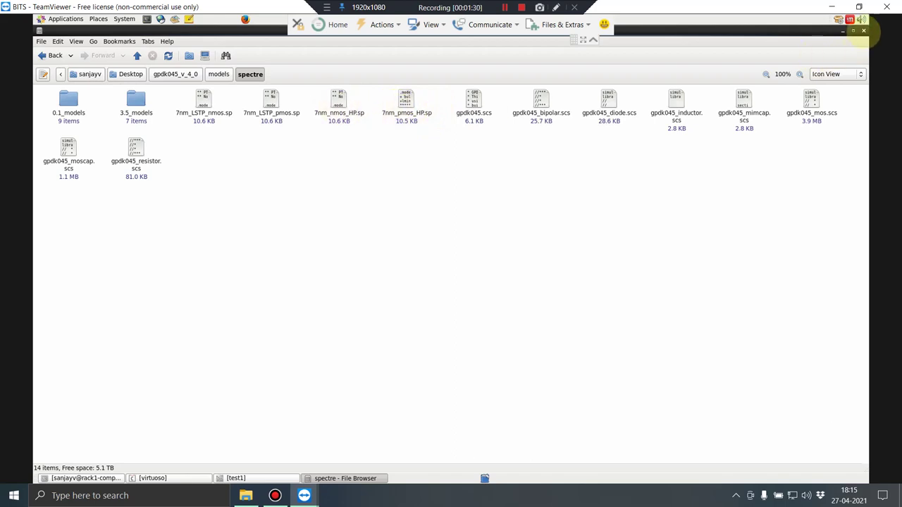
left_click(863, 31)
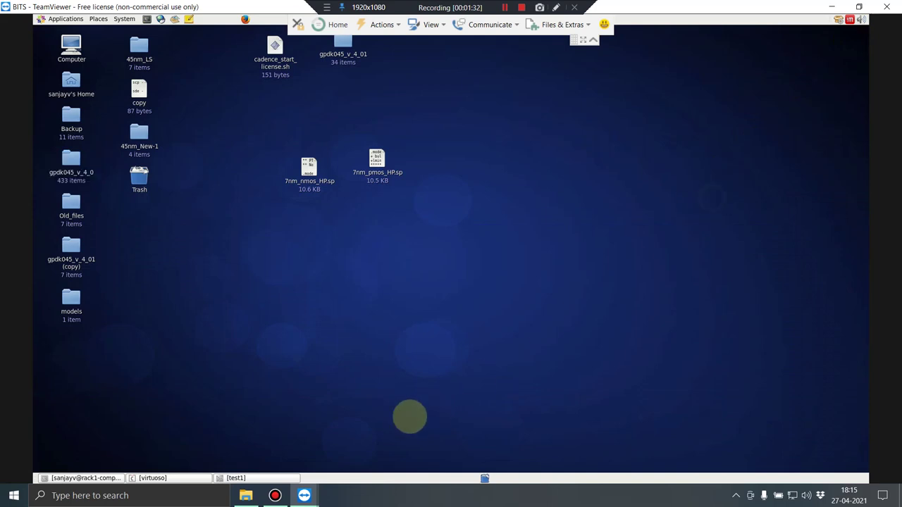
Copy the pulse source V5 and place the copy, V0, left of the vdd source.
left_click(248, 478)
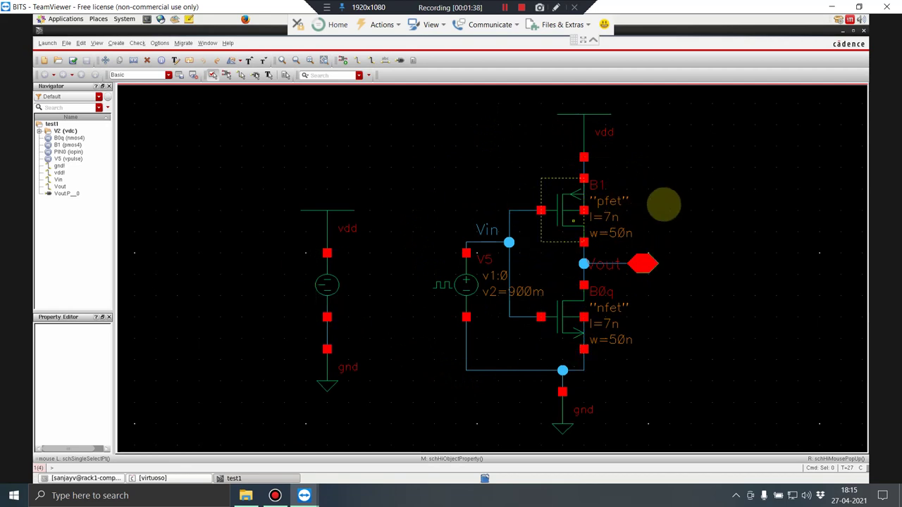
left_click(466, 284)
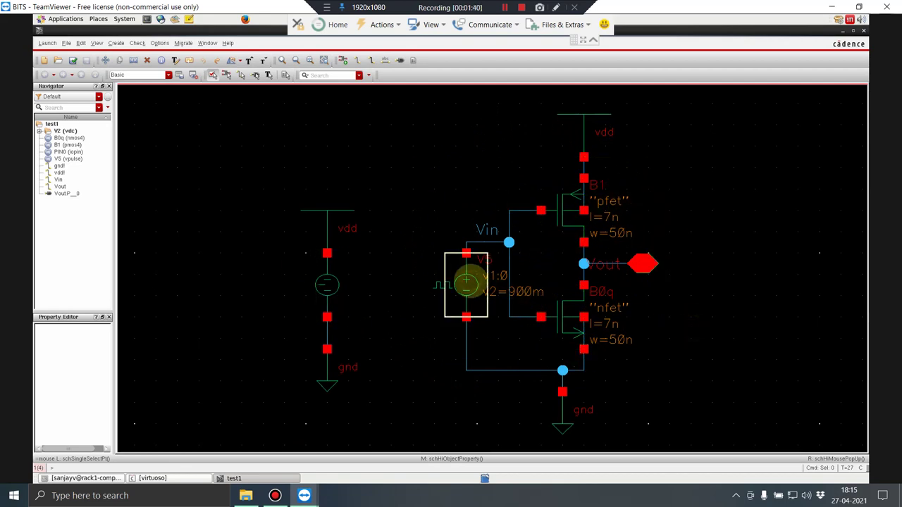
key("c")
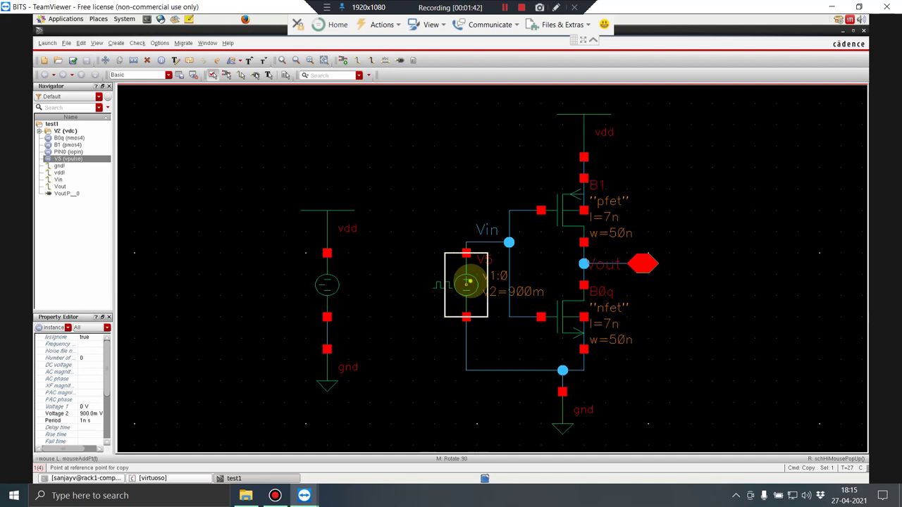
left_click(187, 317)
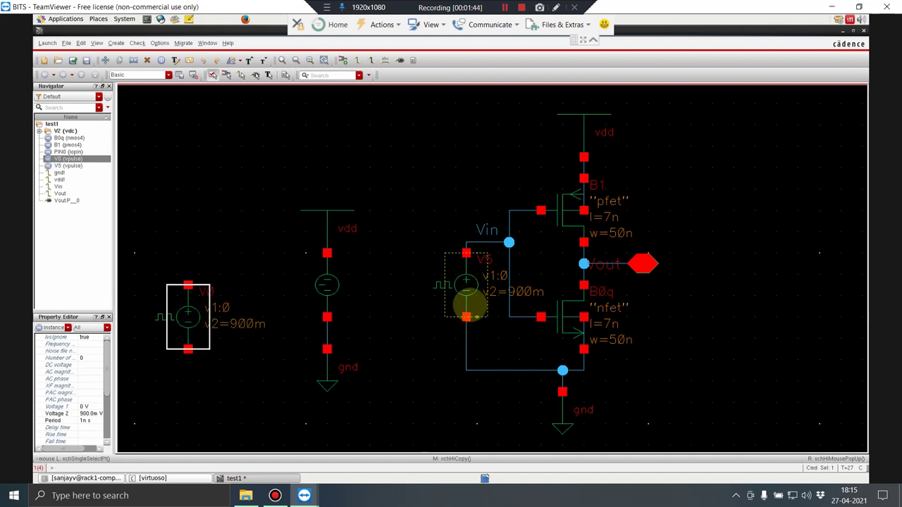
Change V5 into a vdc cell with DC voltage Vin.
left_click(466, 294)
key("q")
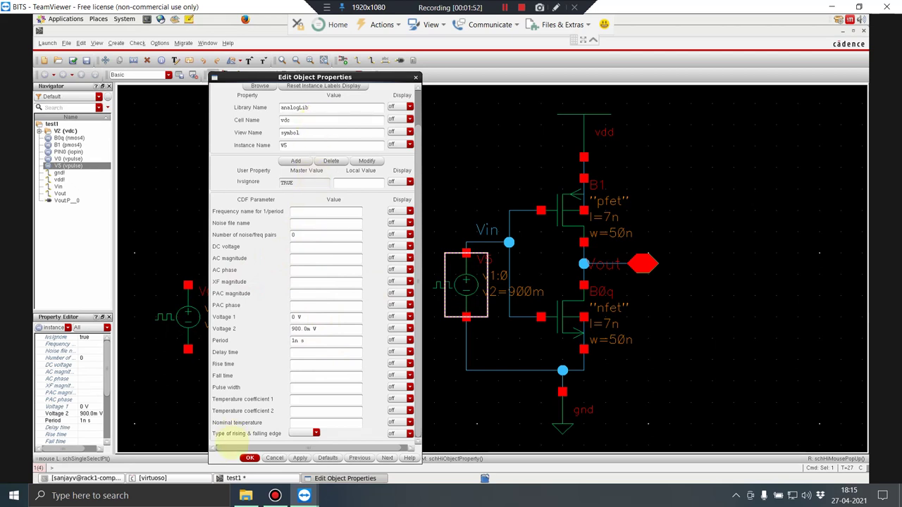
left_click(262, 444)
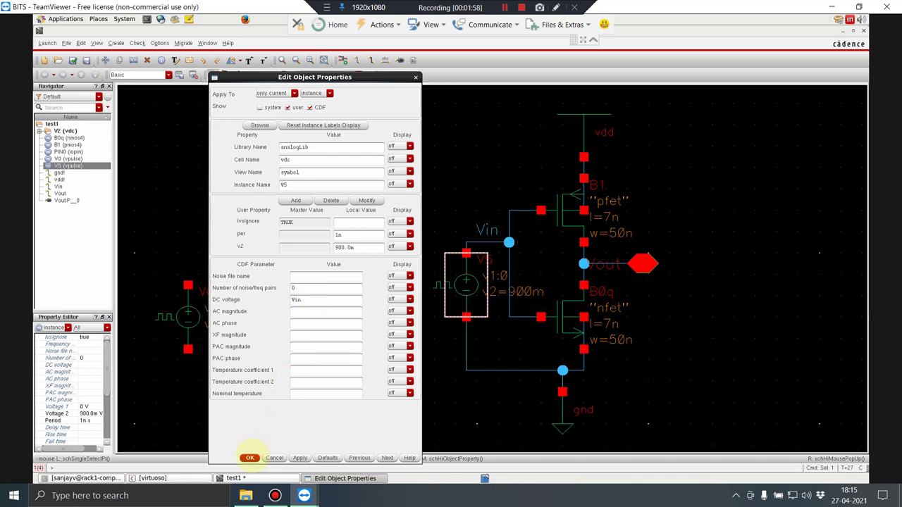
left_click(250, 458)
left_click(485, 294)
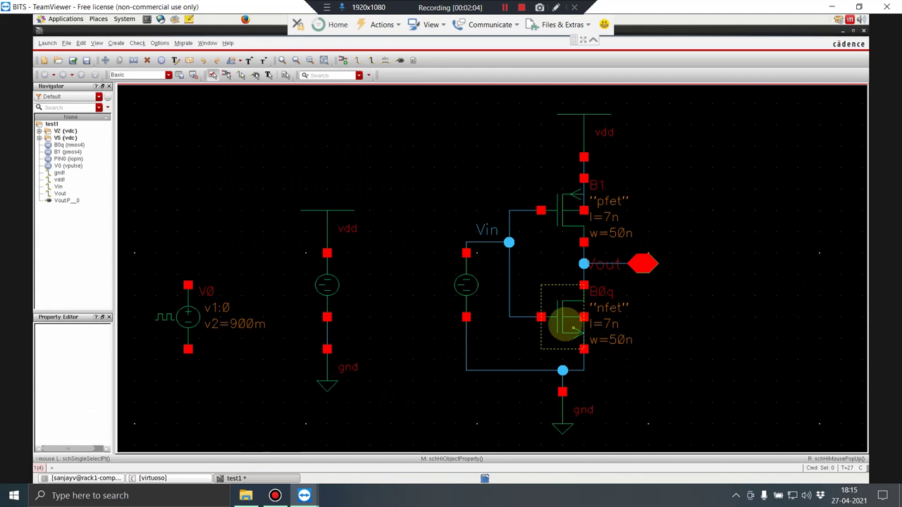
Inspect B0q's analogLib cell and B1's pfet properties, then reopen B0q's nfet properties (w=50n, l=7n).
left_click(563, 326)
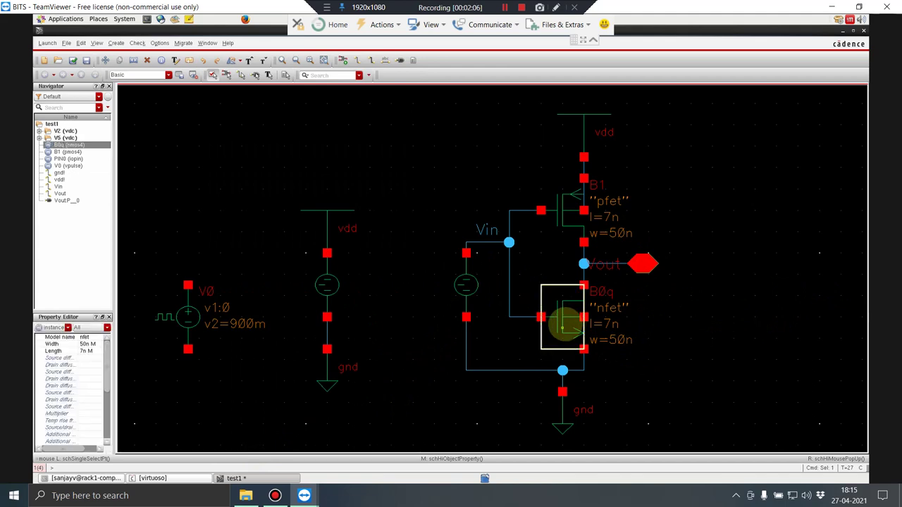
key("q")
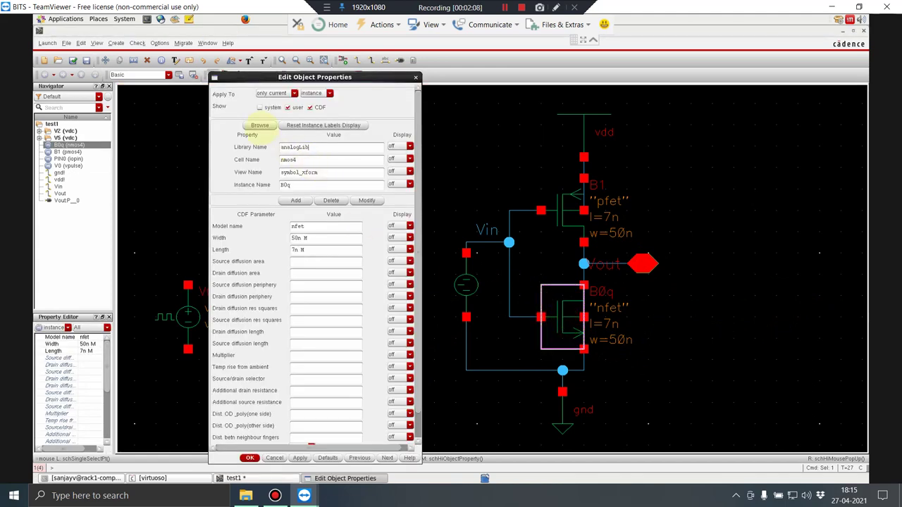
left_click(259, 125)
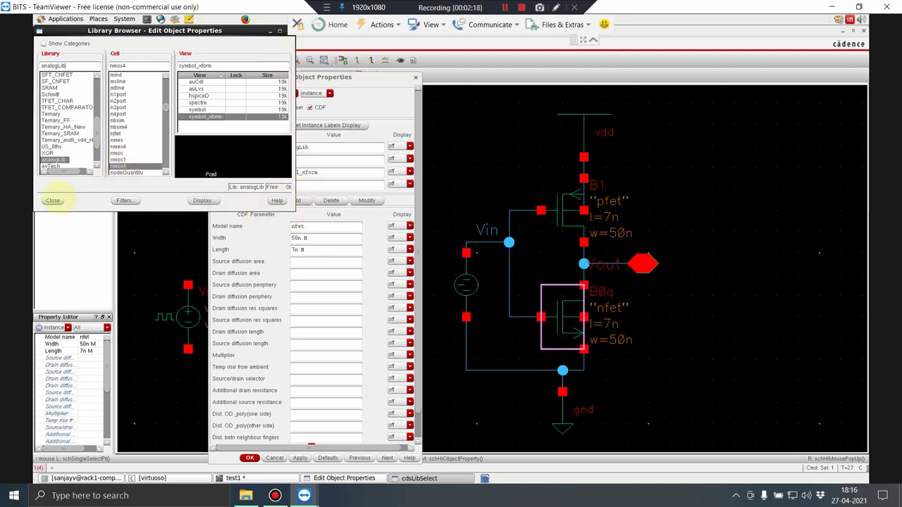
left_click(53, 200)
left_click(574, 202)
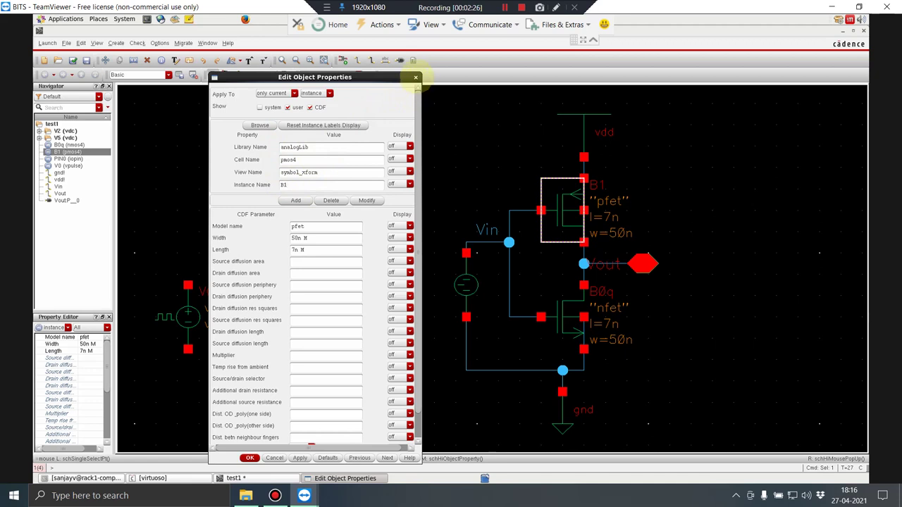
left_click(415, 78)
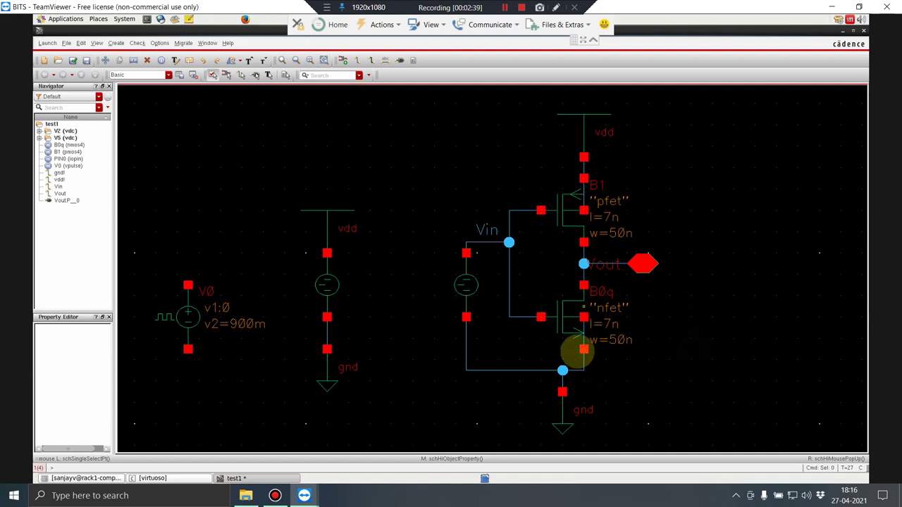
left_click(563, 328)
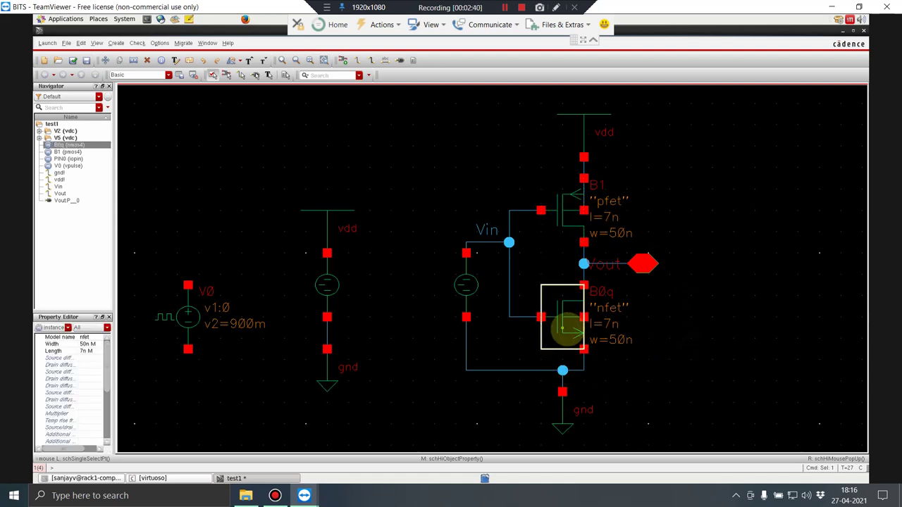
middle_click(563, 328)
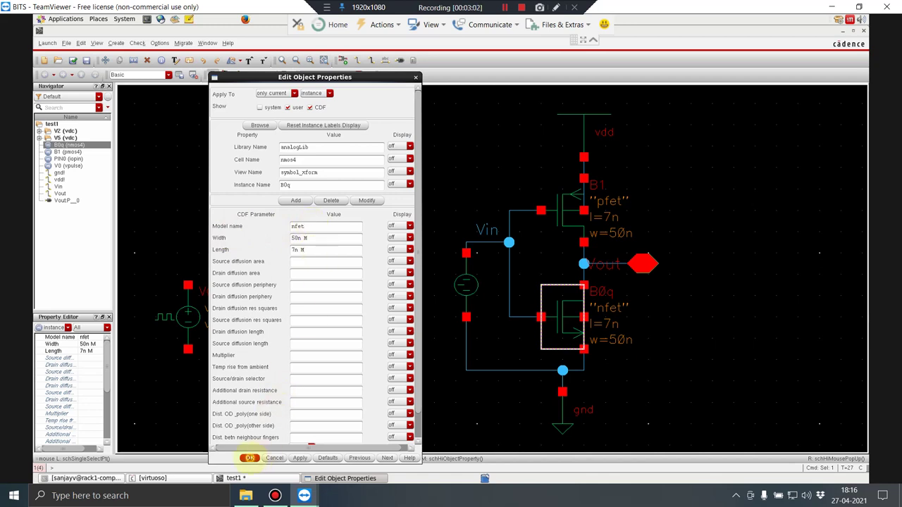
Close B0q's properties, then check pfet B1's model name pfet and Width value and close it.
left_click(250, 458)
middle_click(562, 201)
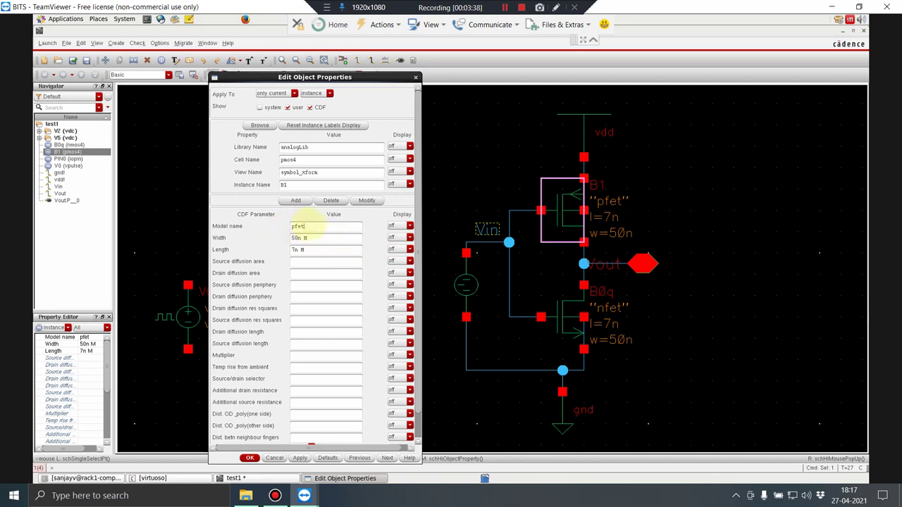
left_click(315, 238)
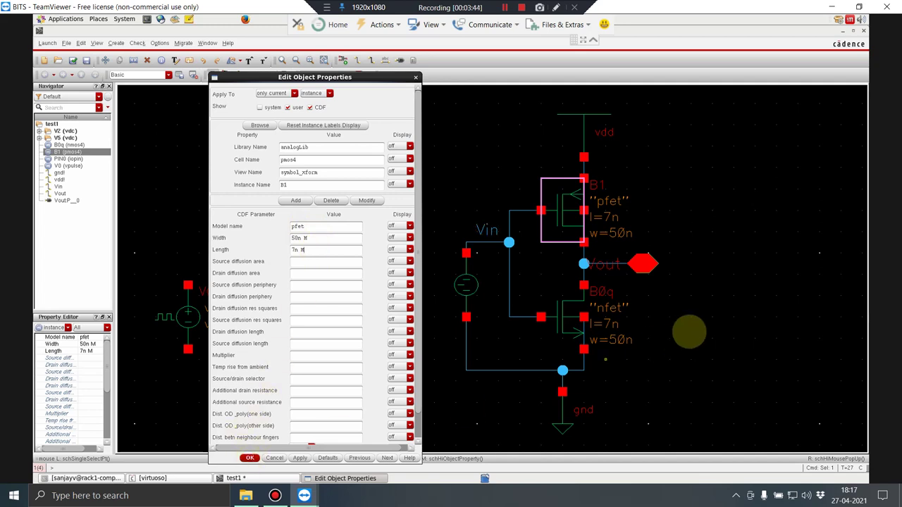
left_click(249, 458)
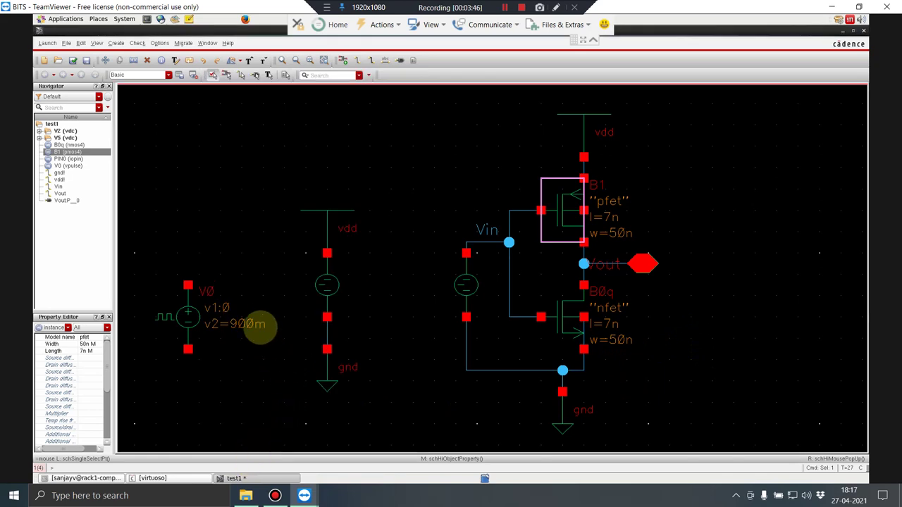
left_click(73, 61)
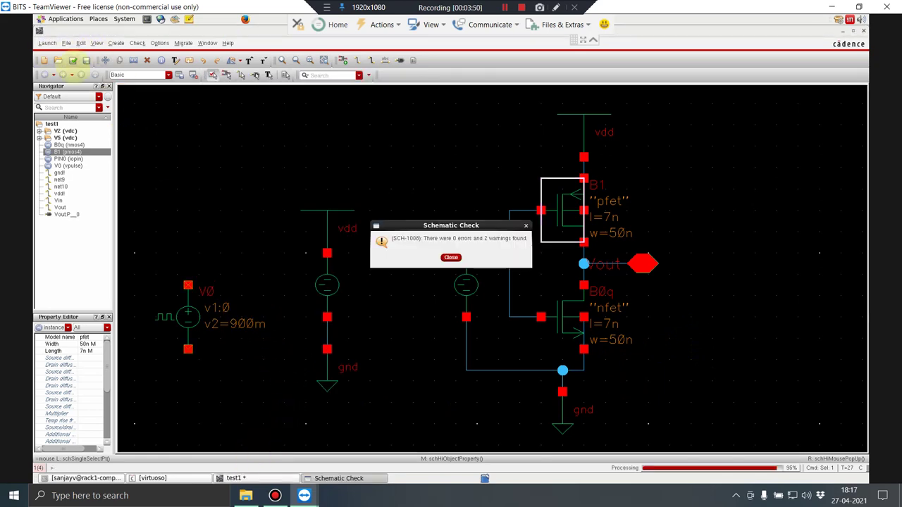
left_click(450, 257)
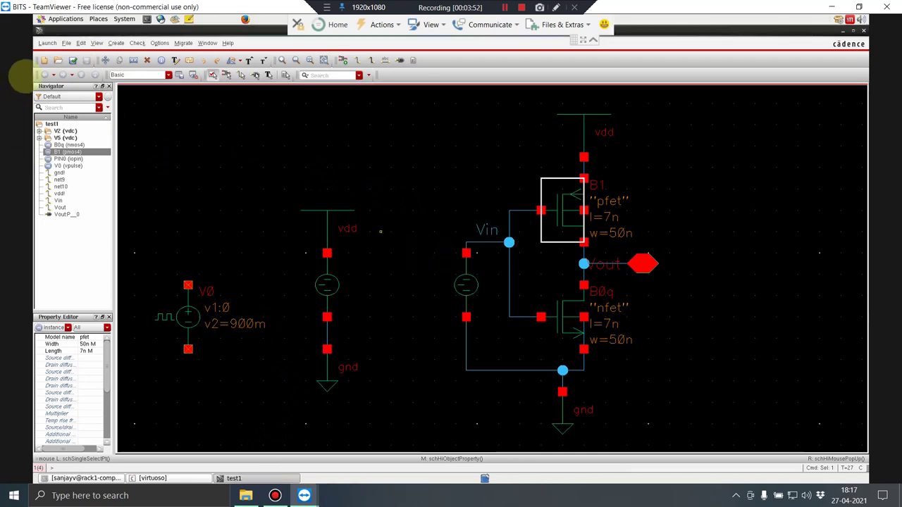
left_click(47, 43)
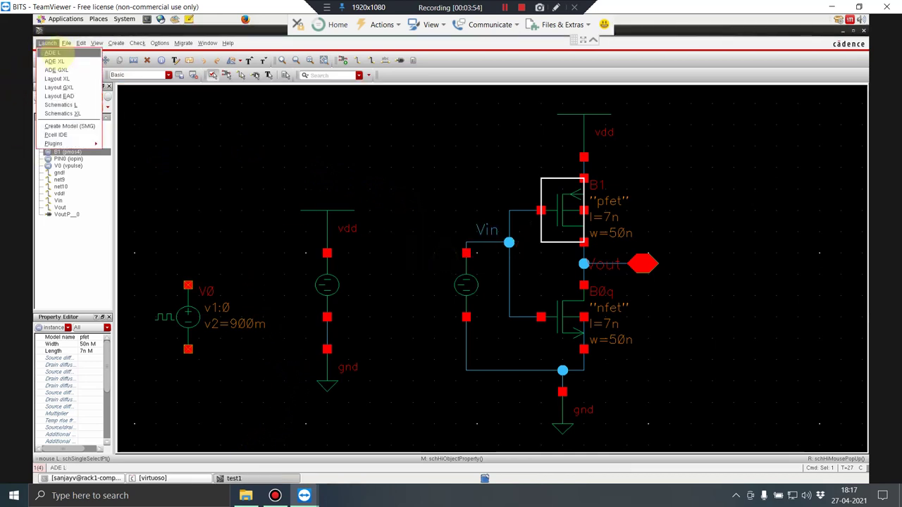
left_click(52, 52)
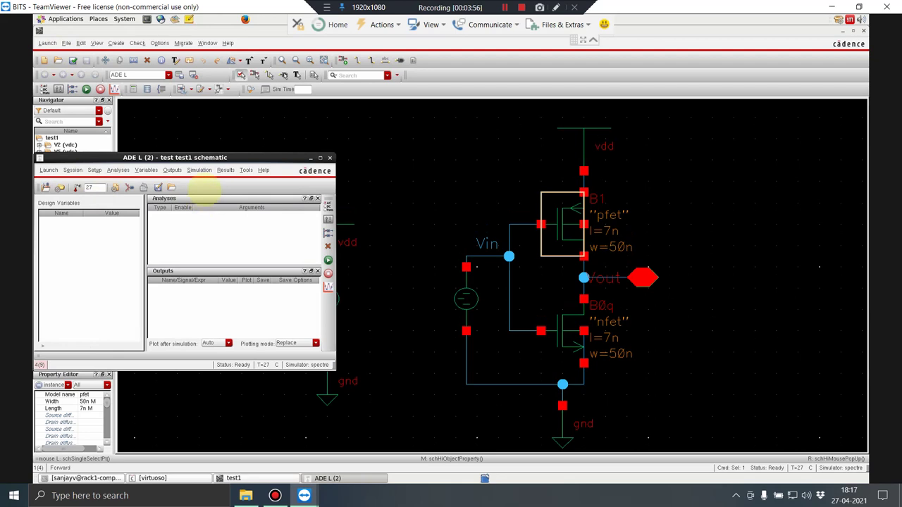
Copy the Vin design variable from the test1 cellview into ADE L and set its value to 0.
left_click(146, 169)
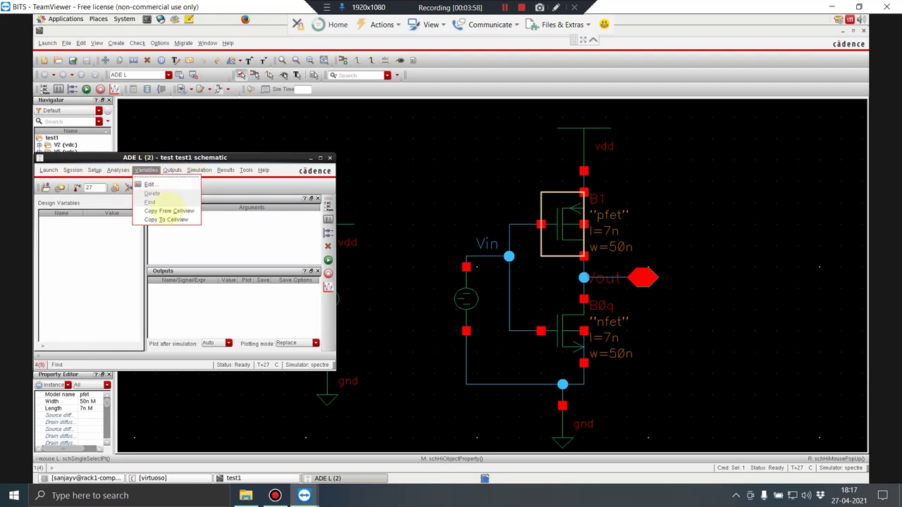
left_click(169, 211)
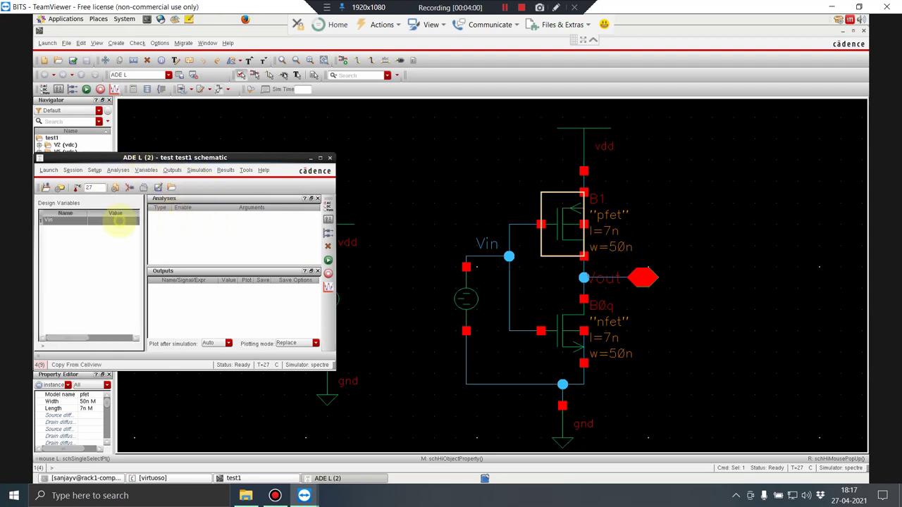
double_click(119, 220)
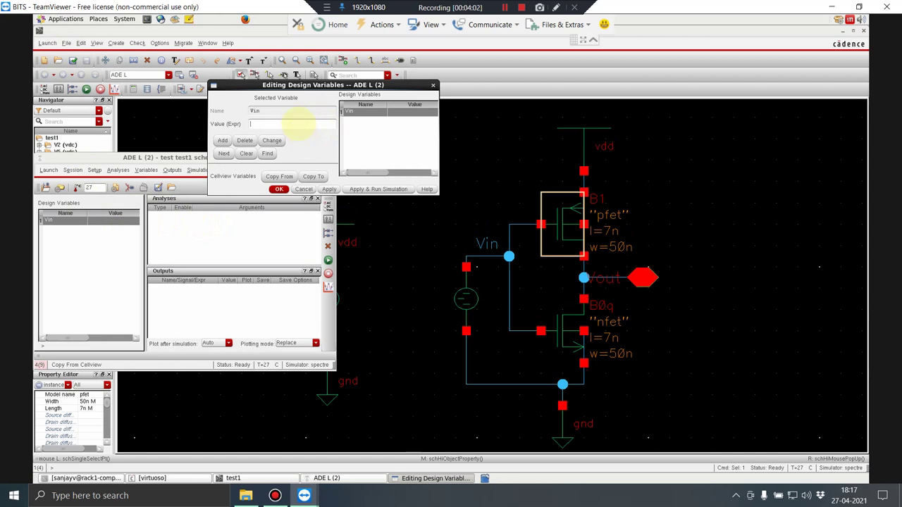
type("0")
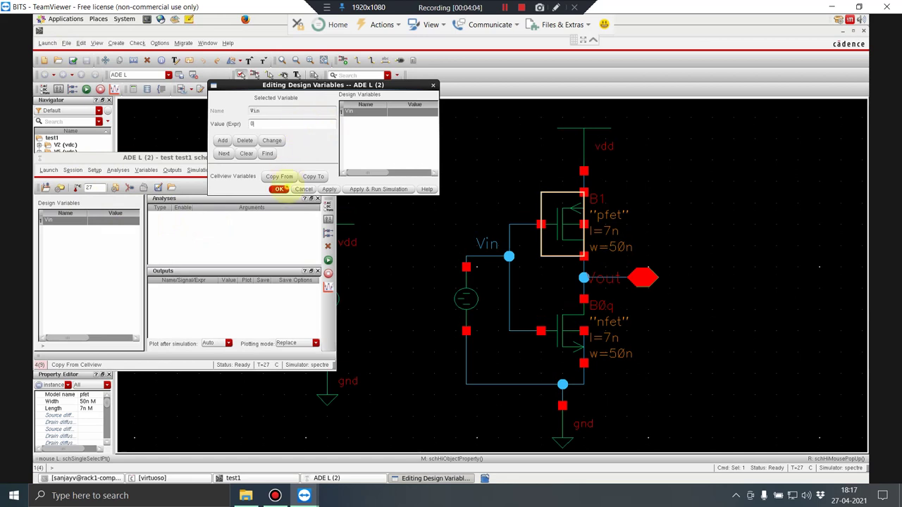
left_click(280, 189)
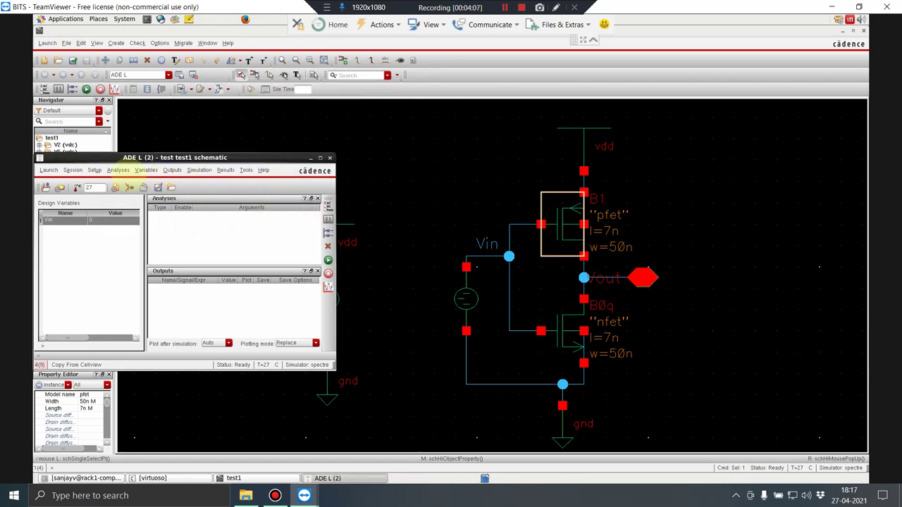
left_click(94, 170)
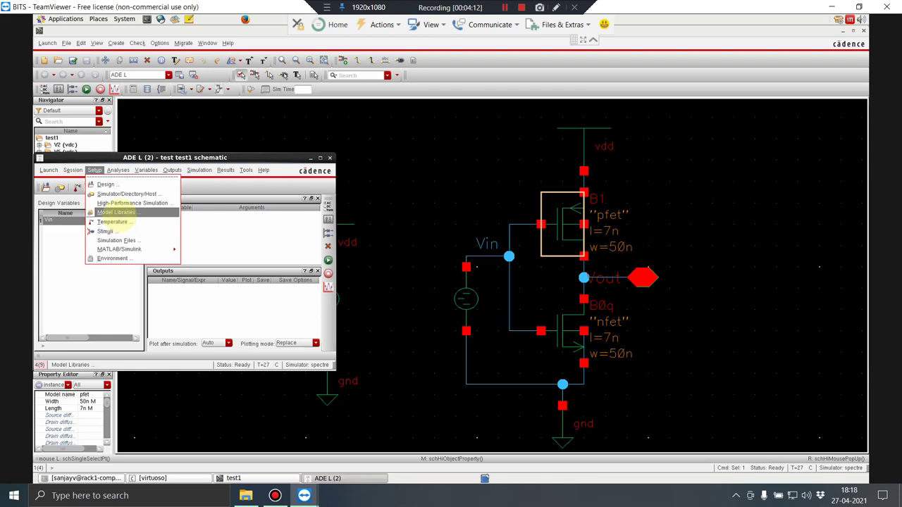
Add 7nm_nmos_HP.sp from the spectre models folder as a global model file below gpdk045.scs.
left_click(117, 212)
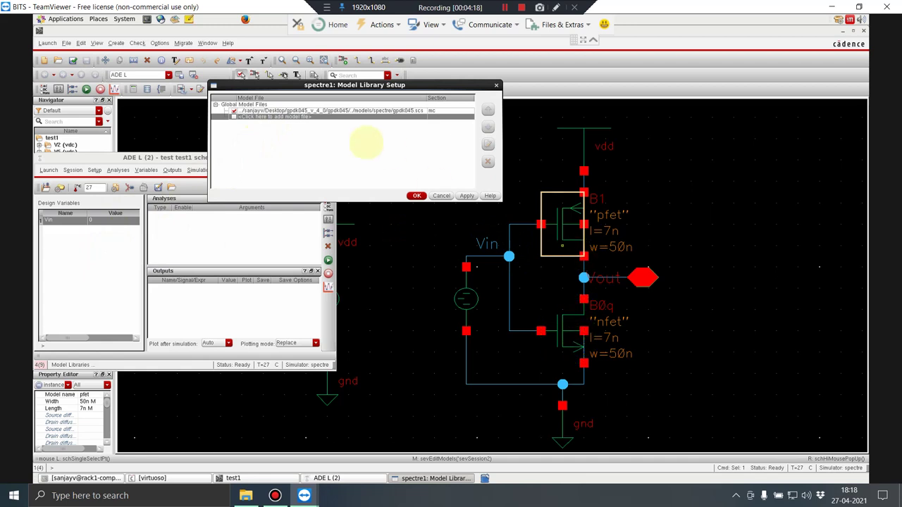
left_click(275, 112)
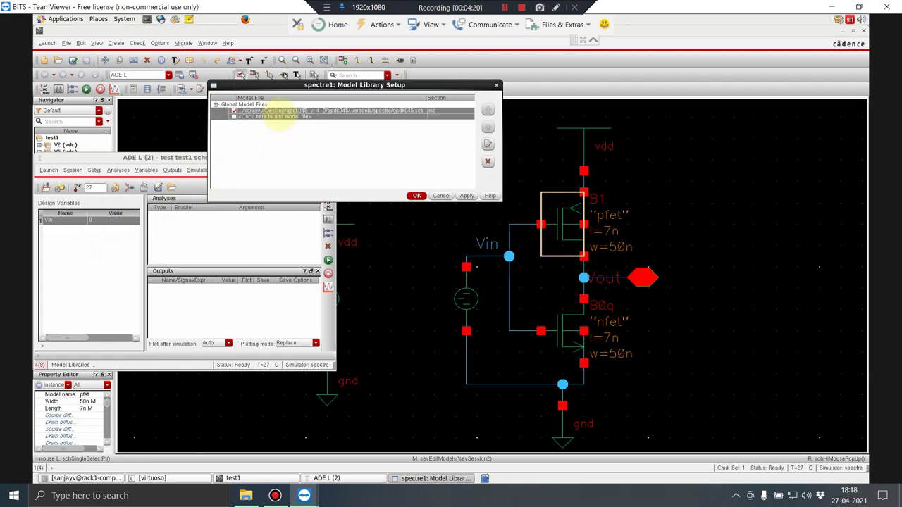
left_click(273, 117)
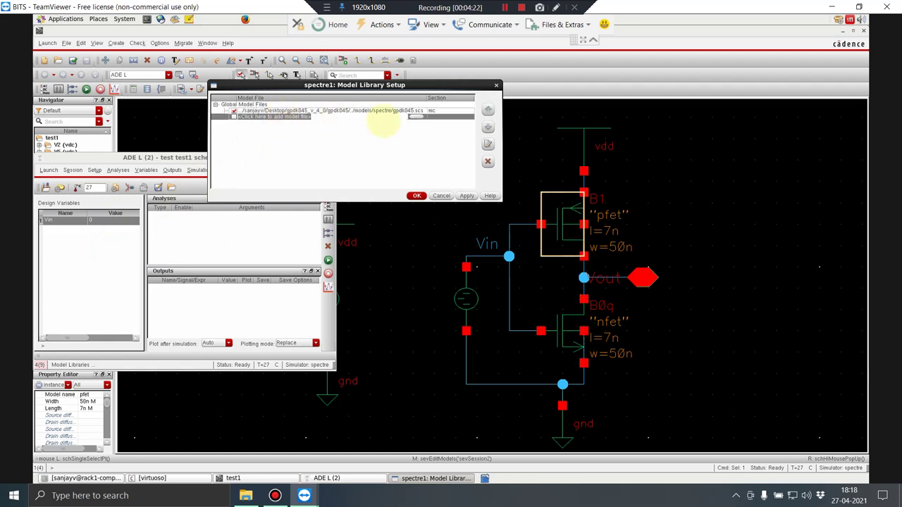
left_click(415, 117)
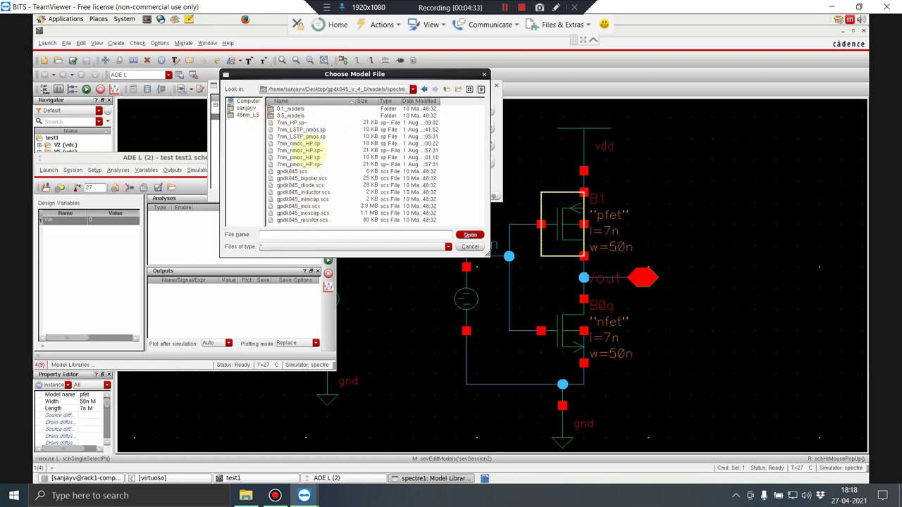
left_click(310, 143)
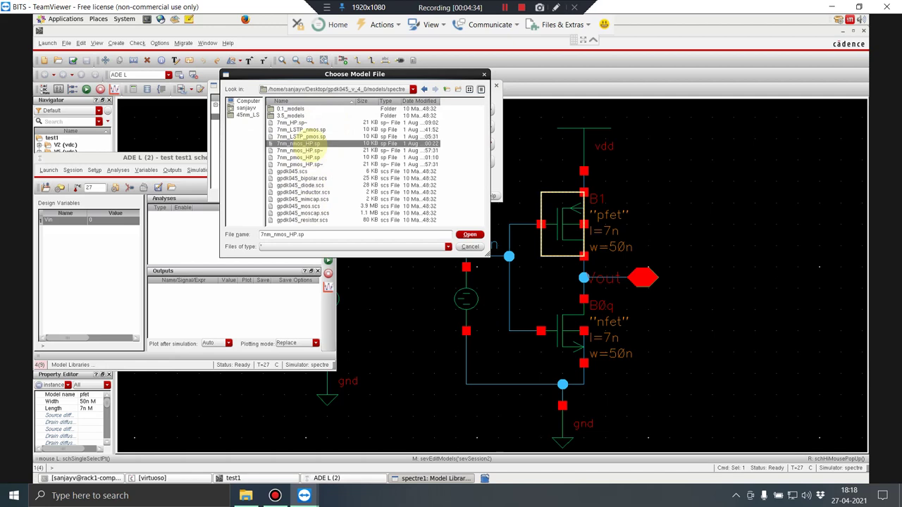
left_click(470, 234)
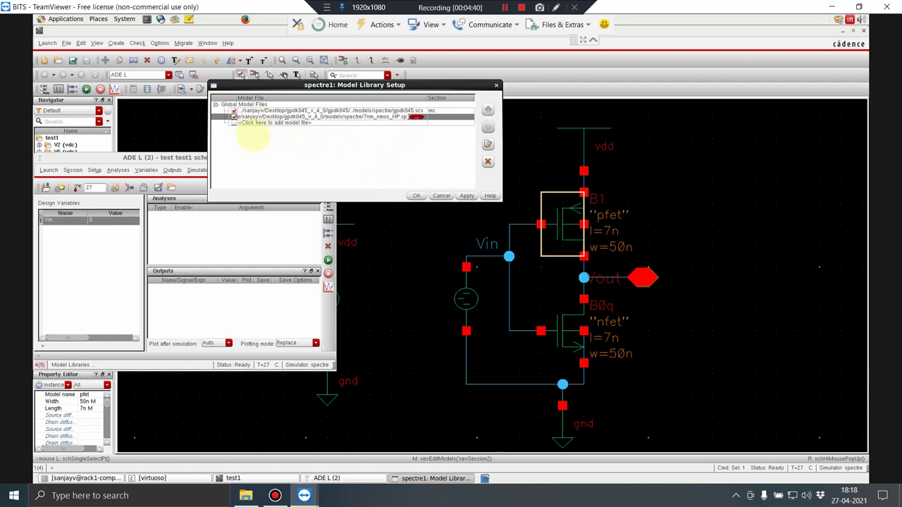
left_click(255, 124)
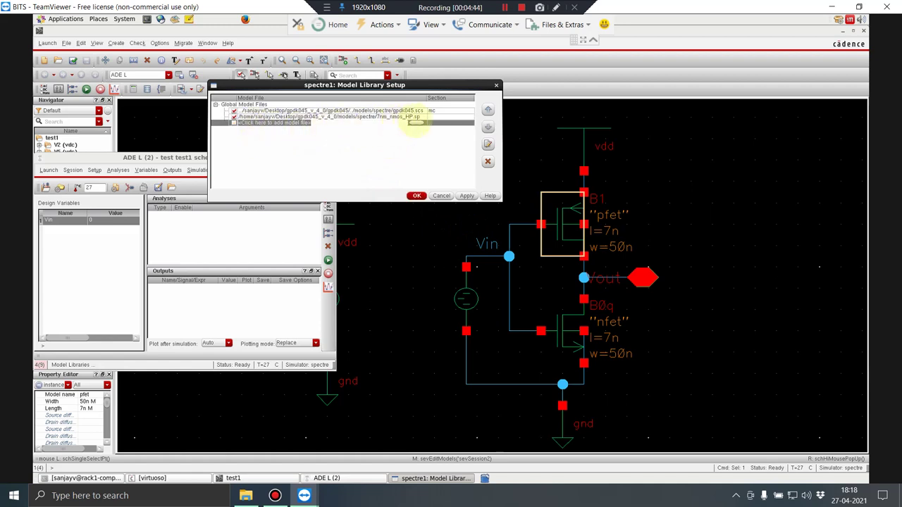
Add 7nm_pmos_HP.sp as a third global model file, then apply and close Model Library Setup.
left_click(415, 123)
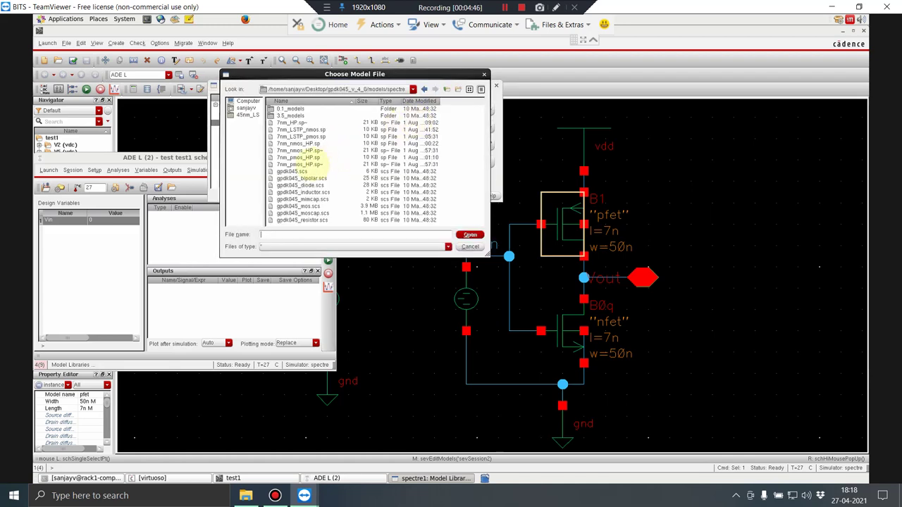
left_click(310, 157)
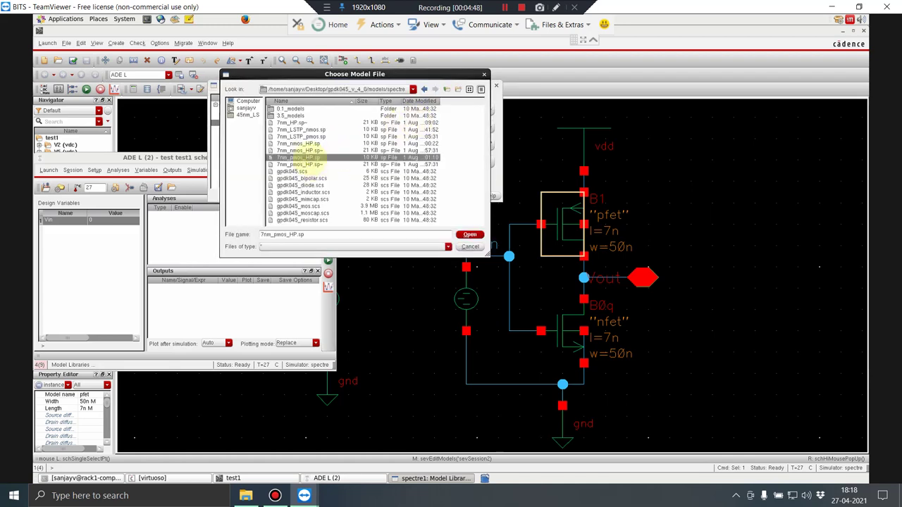
left_click(469, 234)
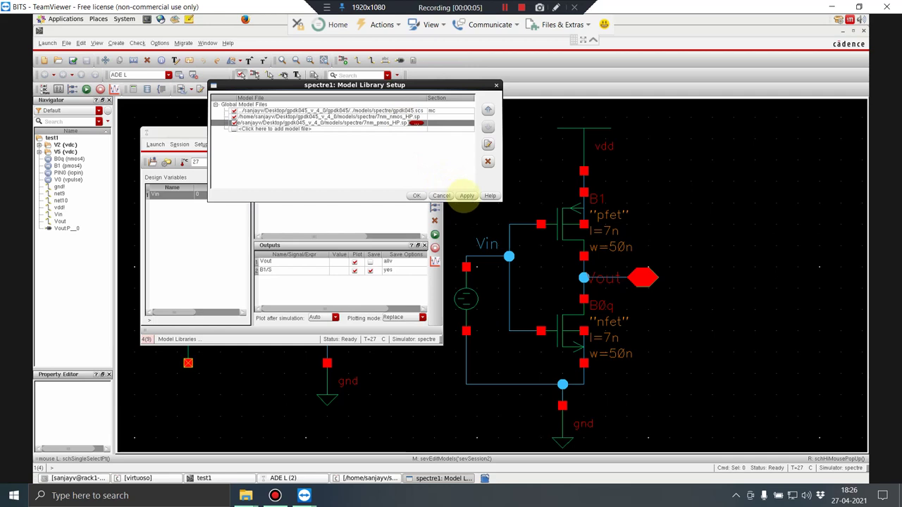
left_click(466, 196)
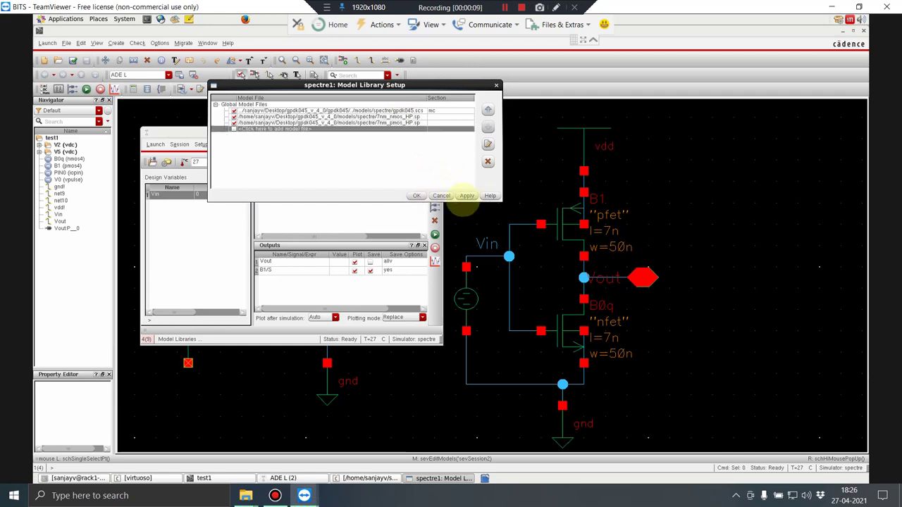
left_click(416, 196)
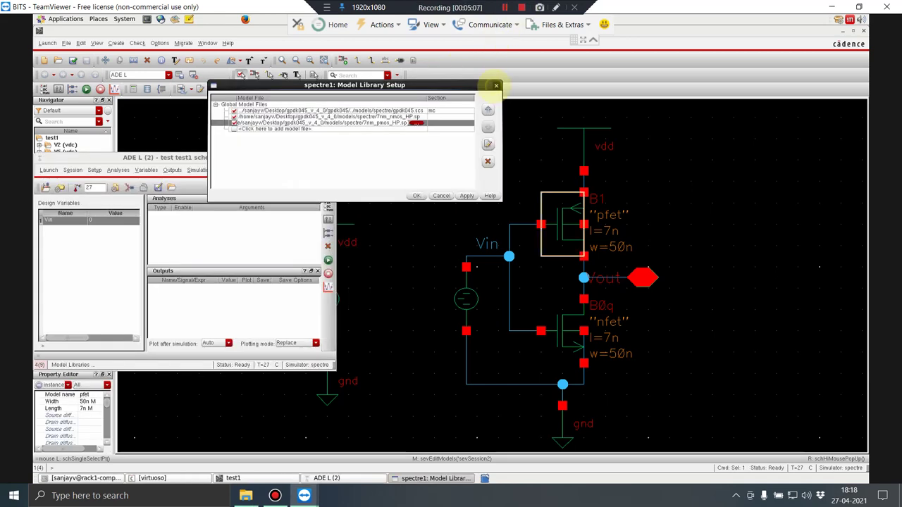
left_click(496, 85)
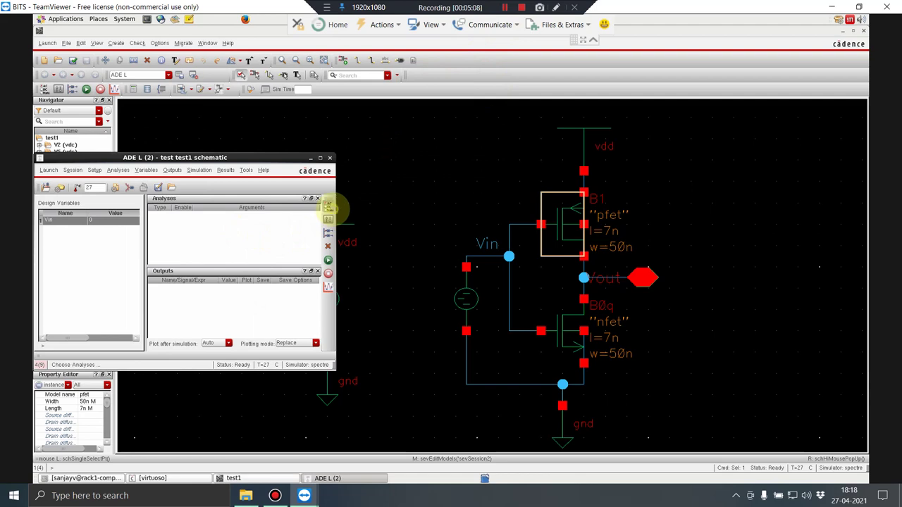
Add an enabled dc analysis sweeping design variable Vin from 0 to 0.9.
left_click(328, 207)
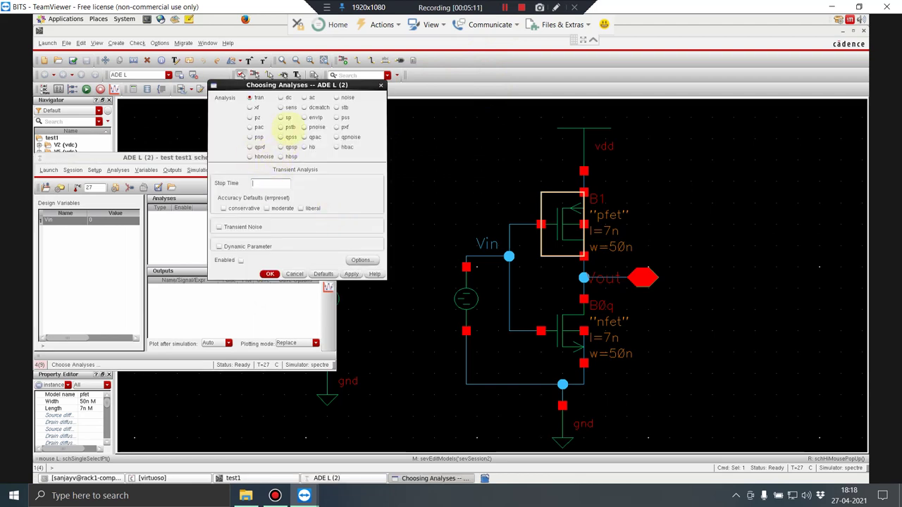
left_click(281, 98)
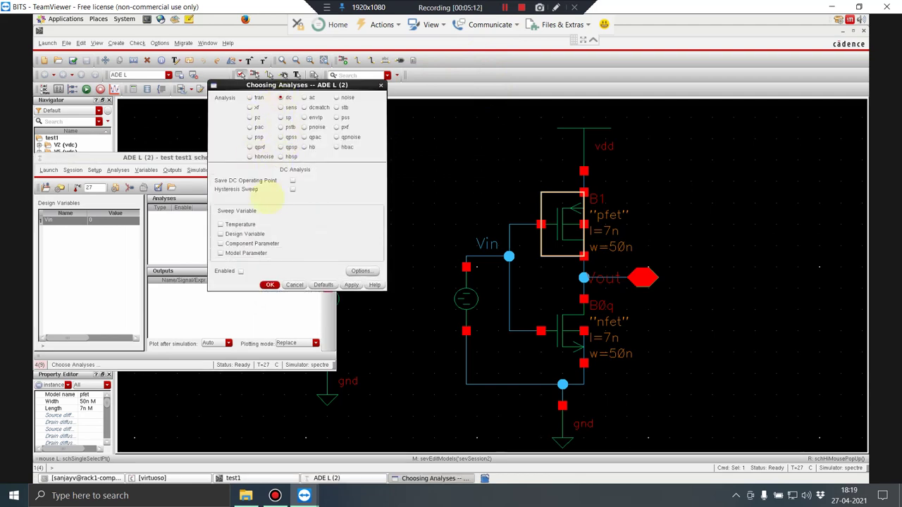
left_click(245, 233)
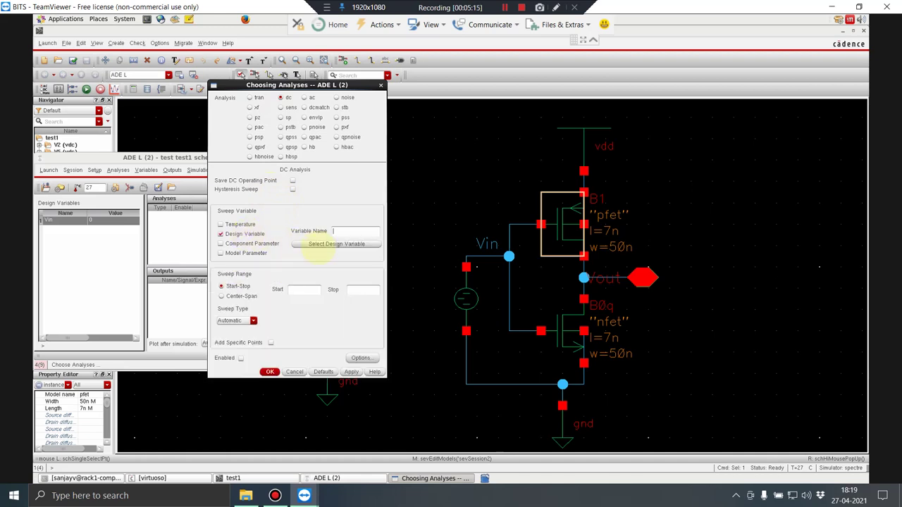
left_click(323, 244)
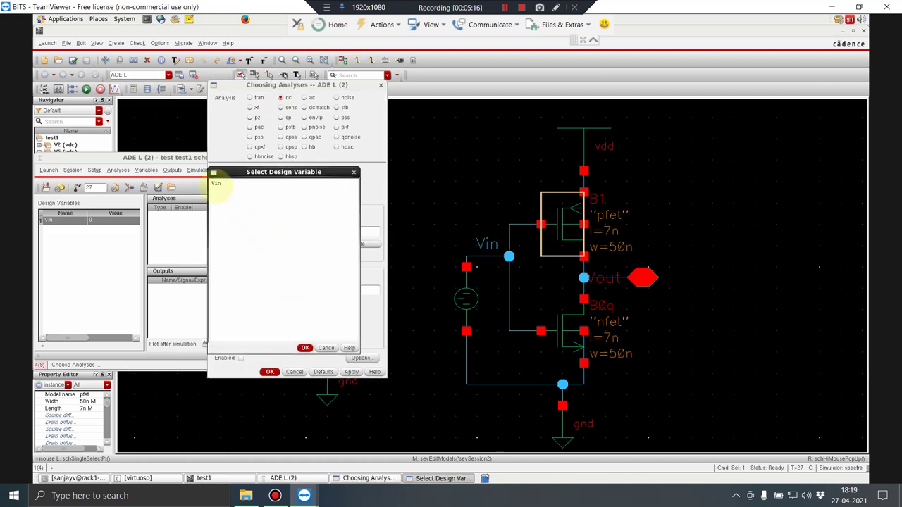
left_click(216, 184)
left_click(305, 348)
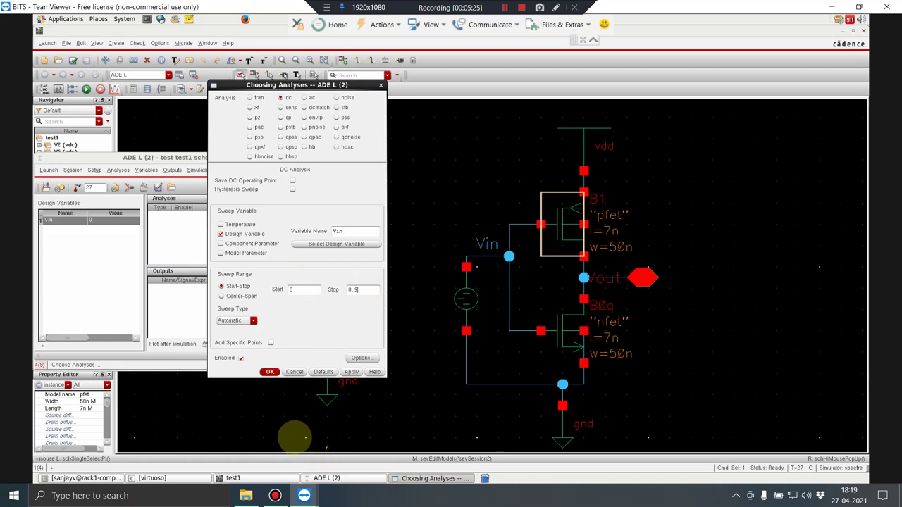
left_click(270, 372)
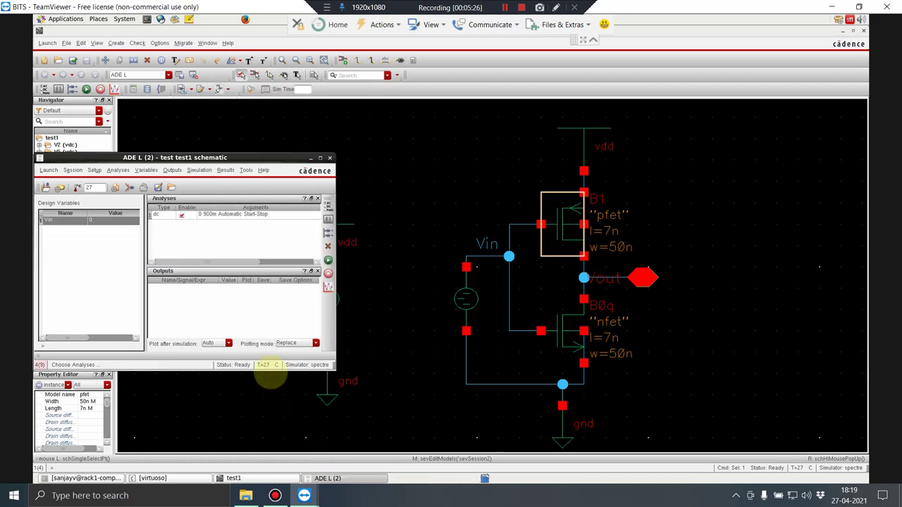
left_click_drag(262, 162, 640, 163)
Inspect the V2 vdc supply source's properties and close them.
left_click(337, 308)
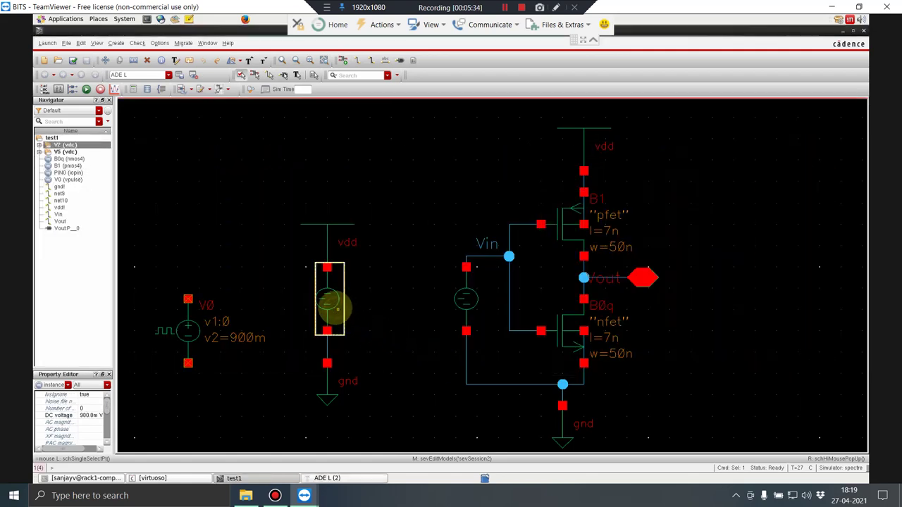
key("q")
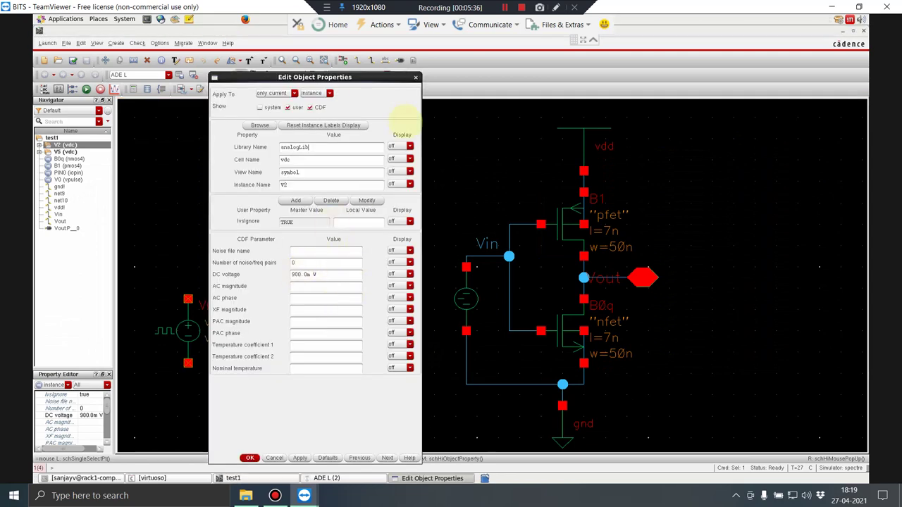
left_click(415, 77)
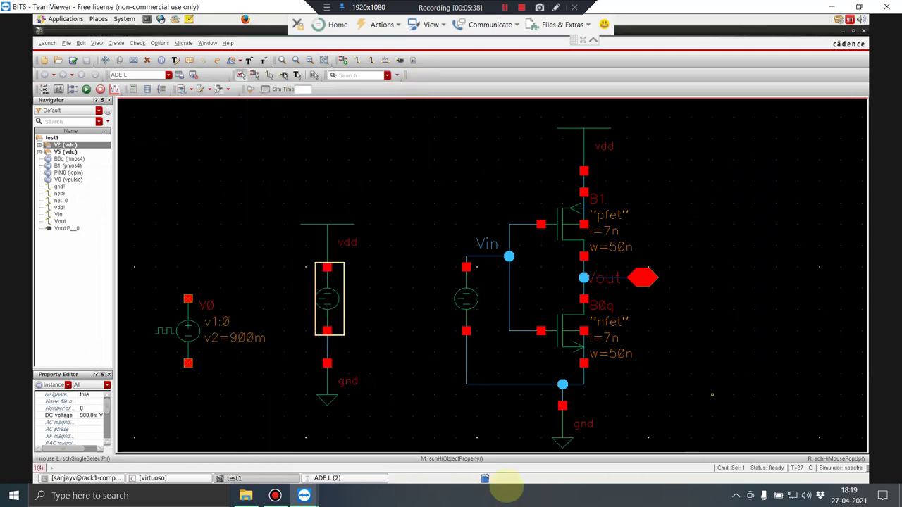
Select the Vout net and the pfet's B1/S terminal current on the schematic as plotted outputs.
left_click(373, 476)
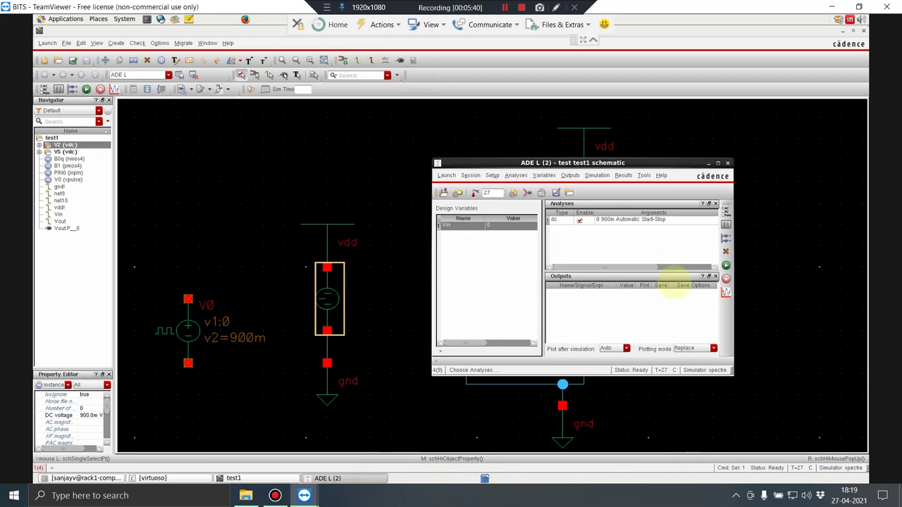
left_click(569, 176)
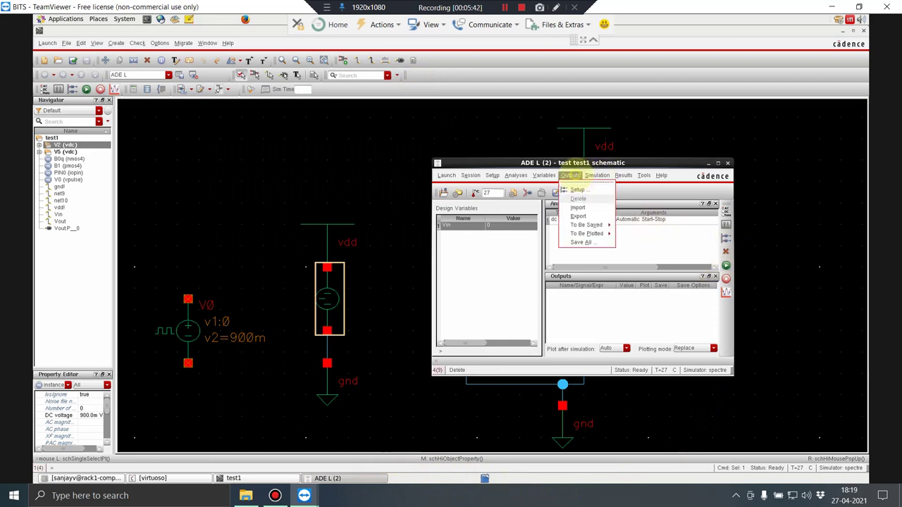
mouse_move(599, 233)
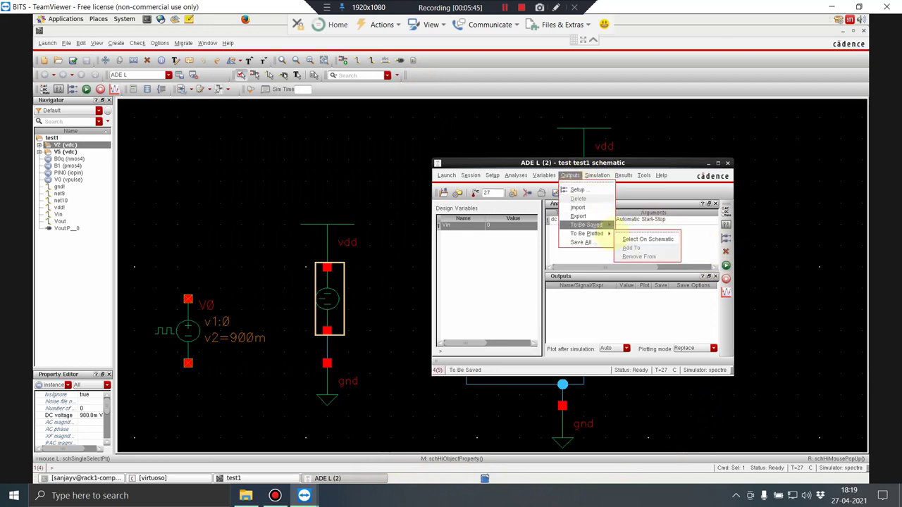
left_click(645, 239)
left_click(643, 277)
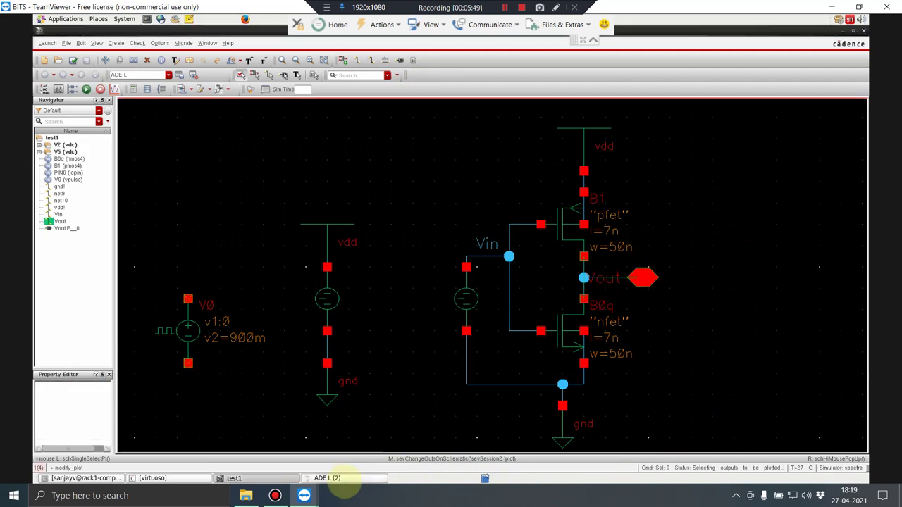
left_click(342, 479)
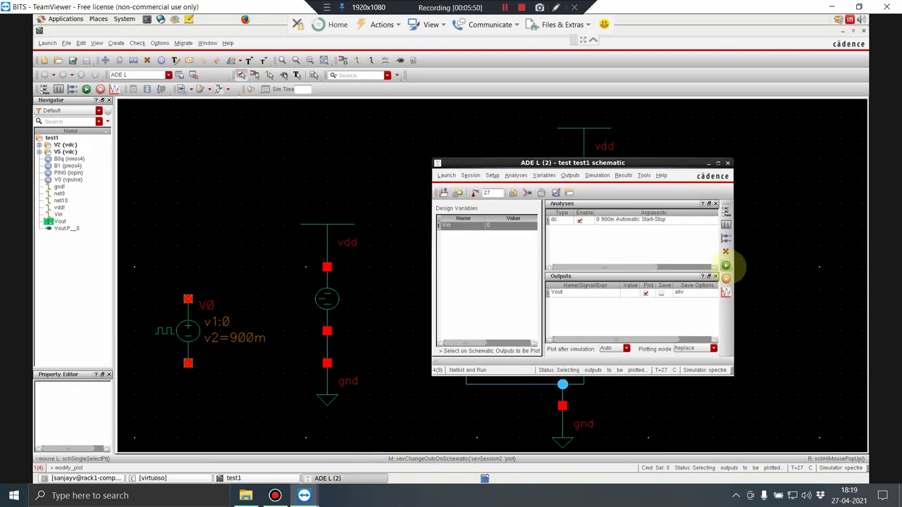
left_click(707, 164)
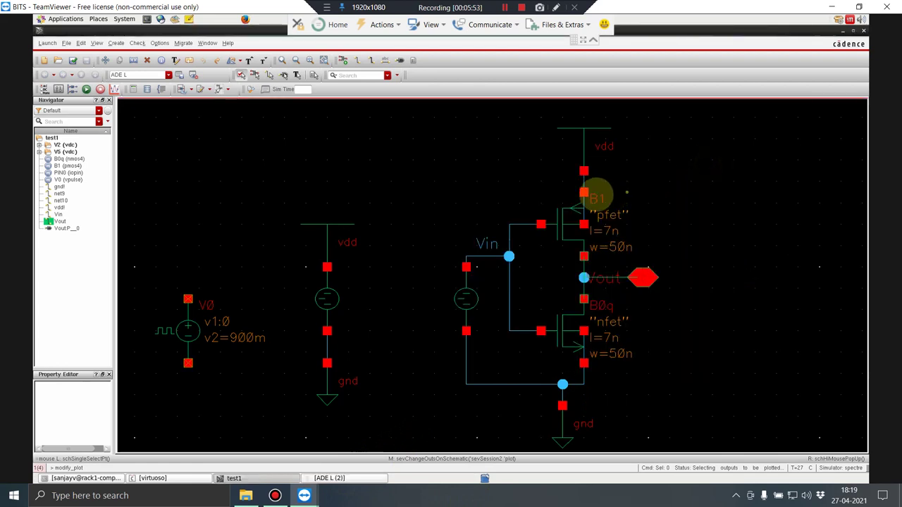
left_click(583, 192)
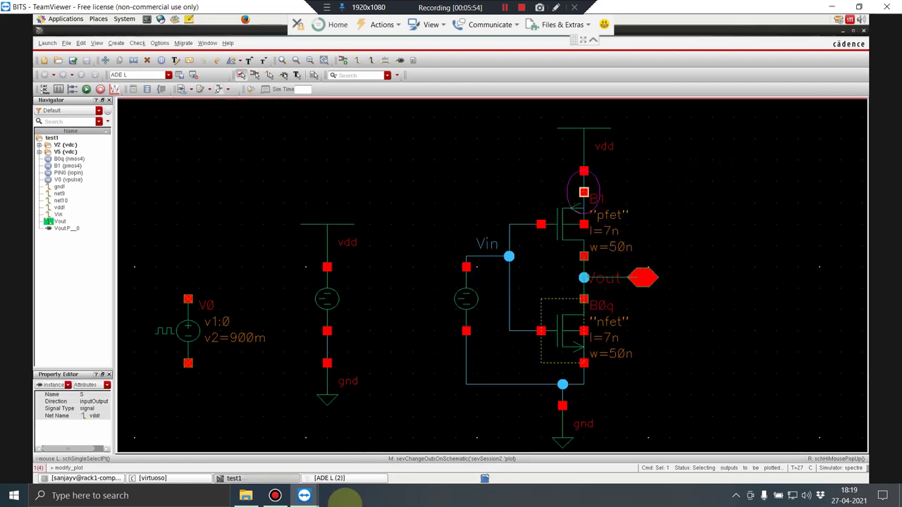
left_click(349, 478)
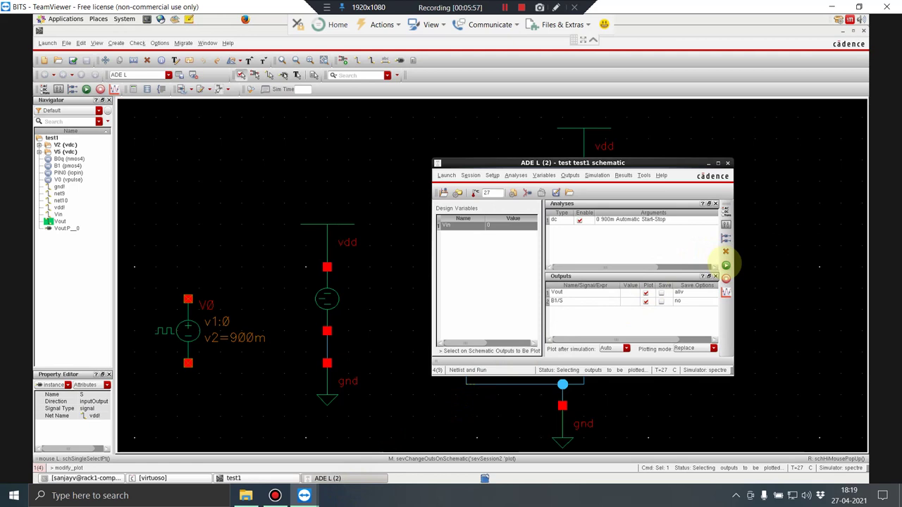
left_click(726, 265)
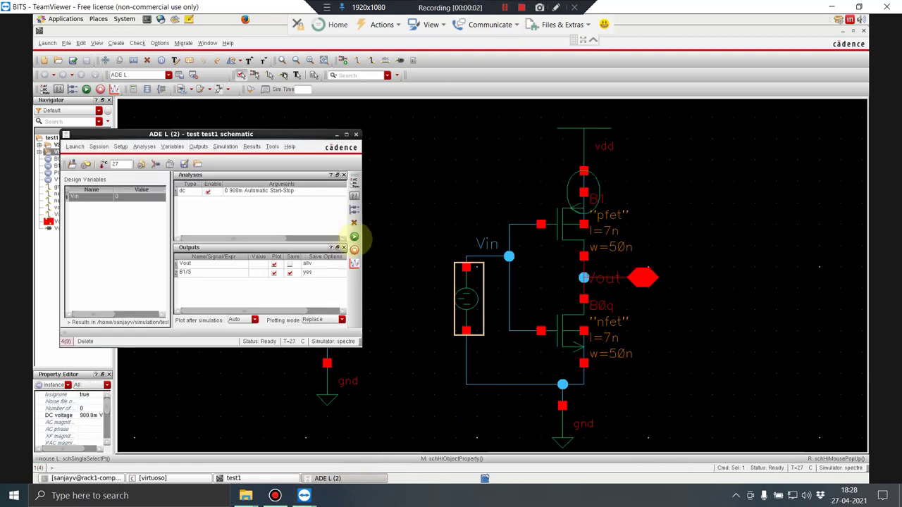
Netlist and run the DC simulation, maximize the DC Response plot, and read the /Vout trace.
left_click(355, 236)
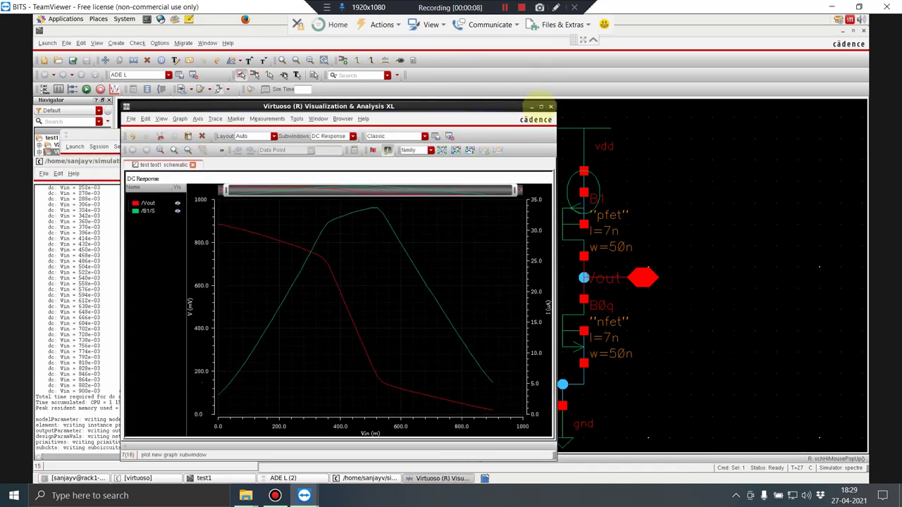
left_click(541, 107)
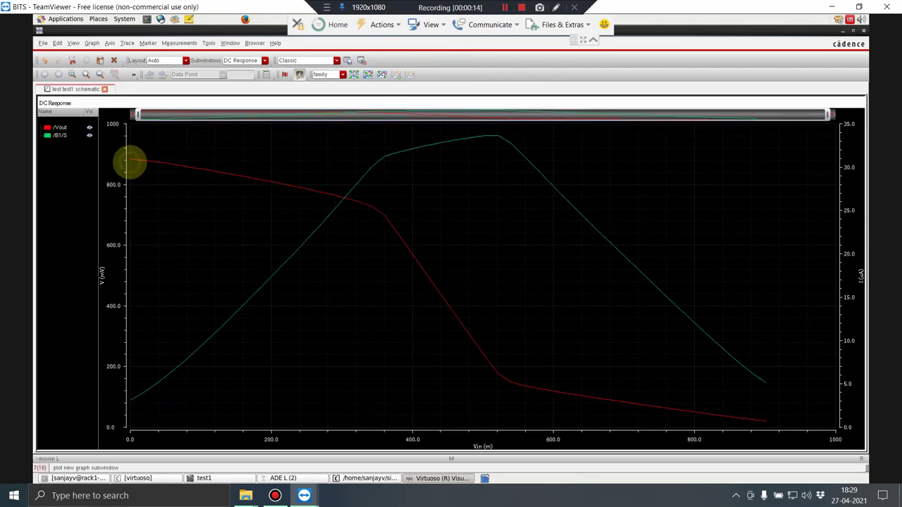
left_click(134, 161)
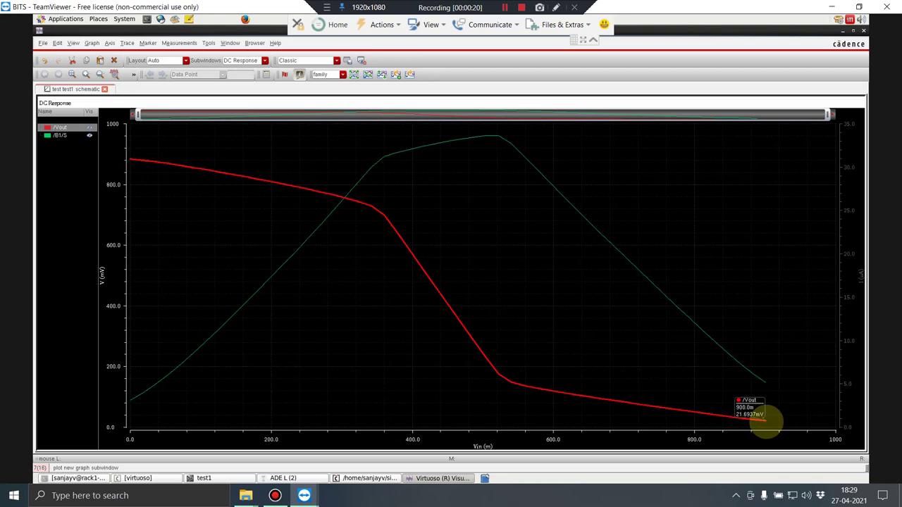
left_click(766, 422)
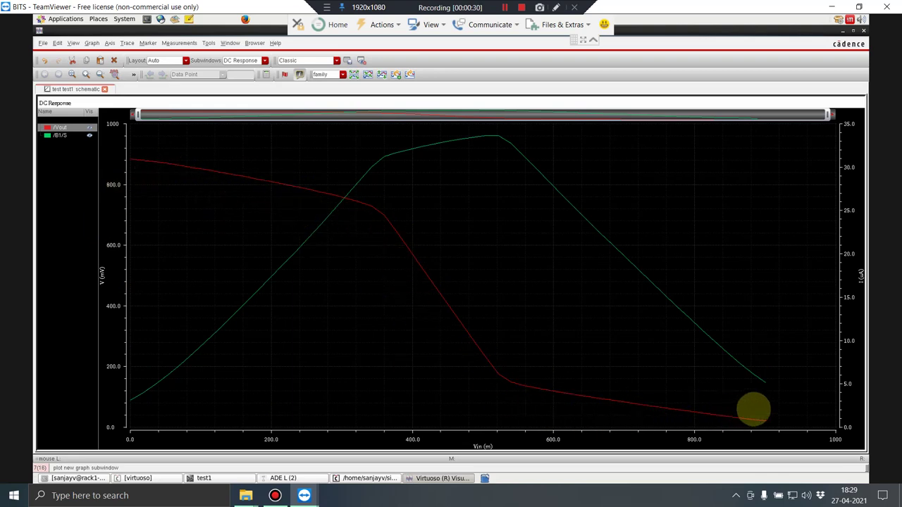
Compare the /B1/S current, peaking near 33 µA, with /Vout falling from 883 mV to 21.7 mV.
mouse_move(679, 409)
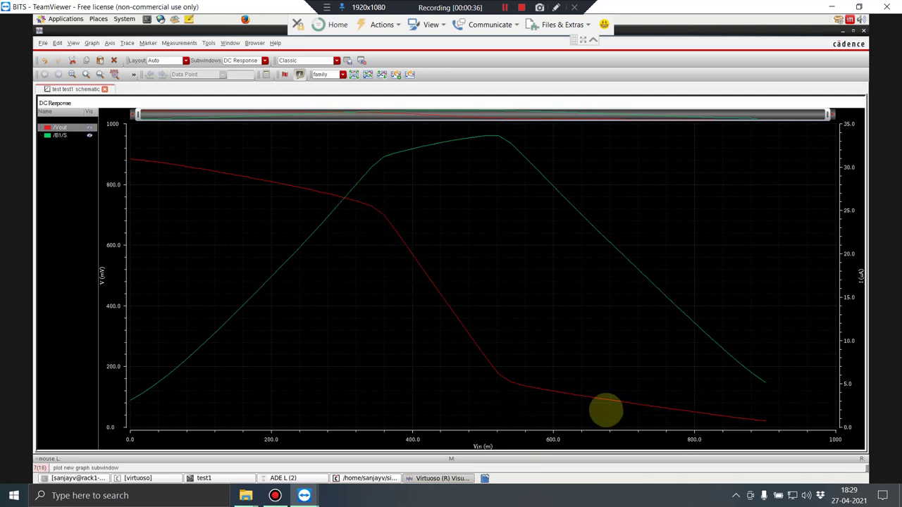
left_click(214, 325)
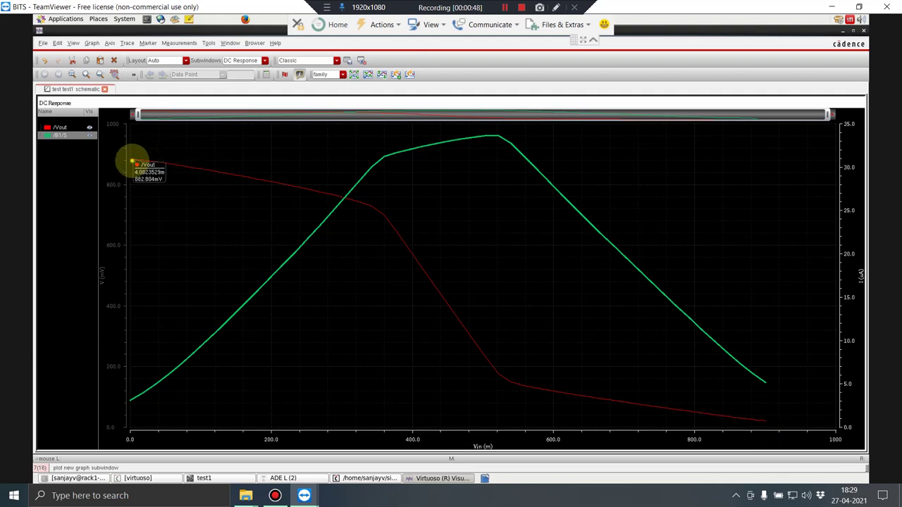
left_click(132, 159)
left_click(131, 398)
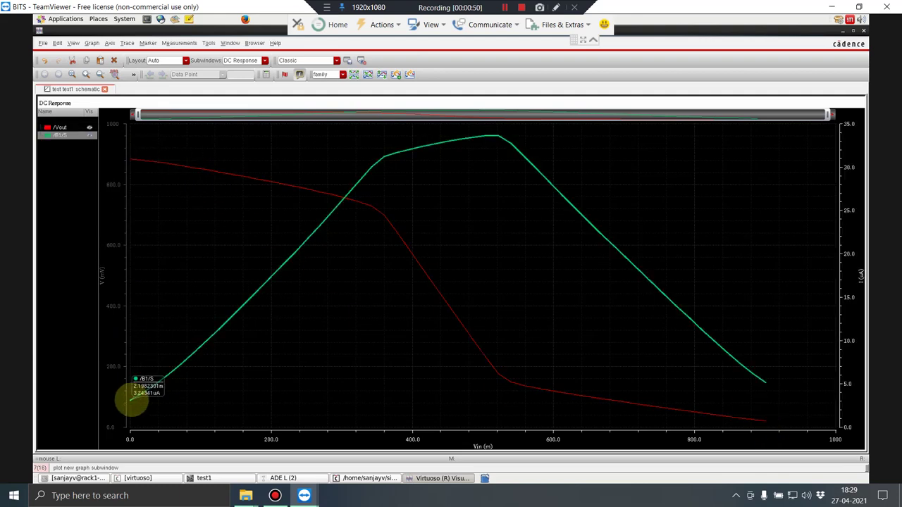
left_click(767, 423)
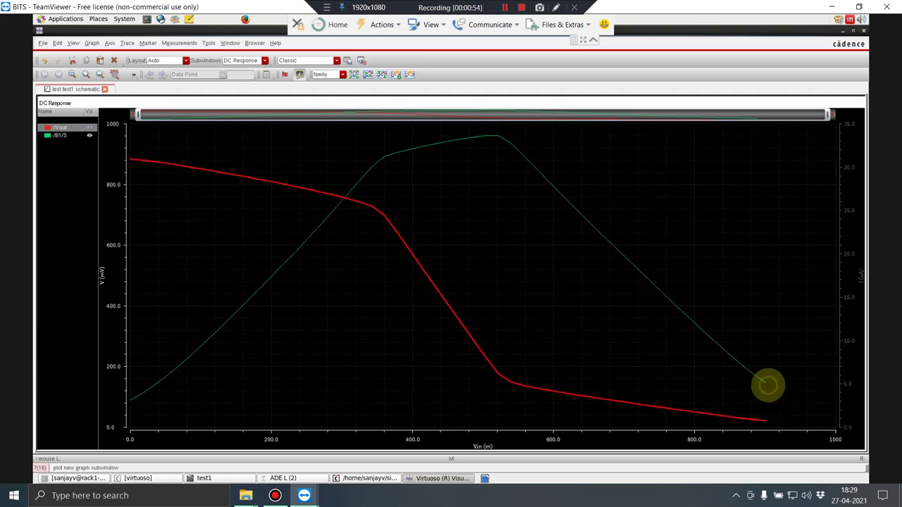
left_click(767, 384)
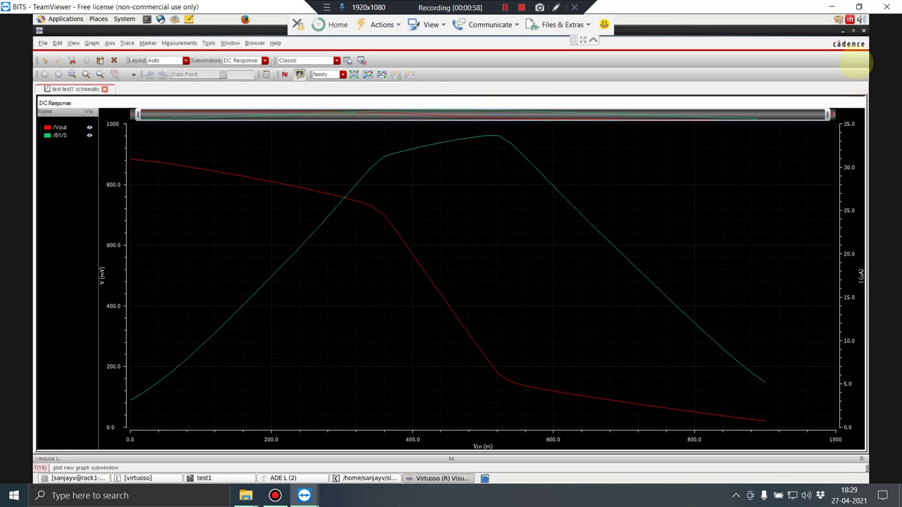
Close the DC Response window and delete the vdc source driving Vin.
left_click(864, 31)
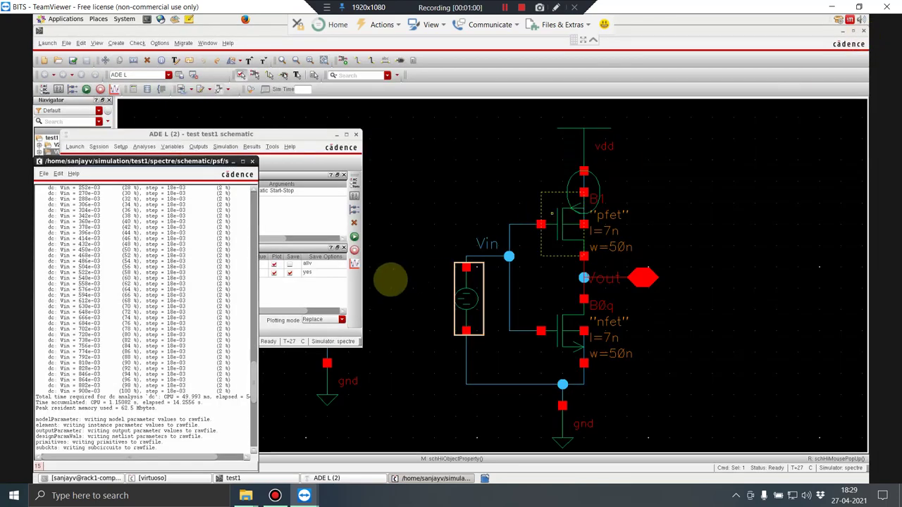
left_click(473, 323)
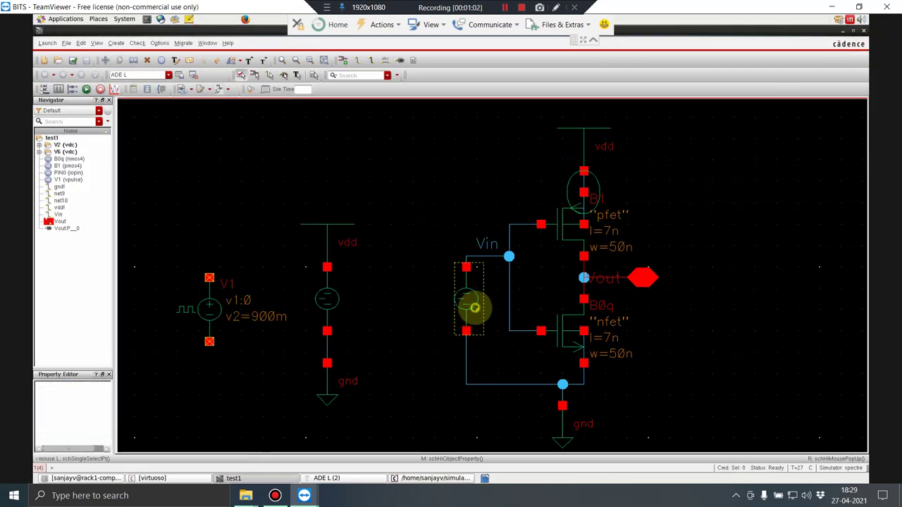
key("Delete")
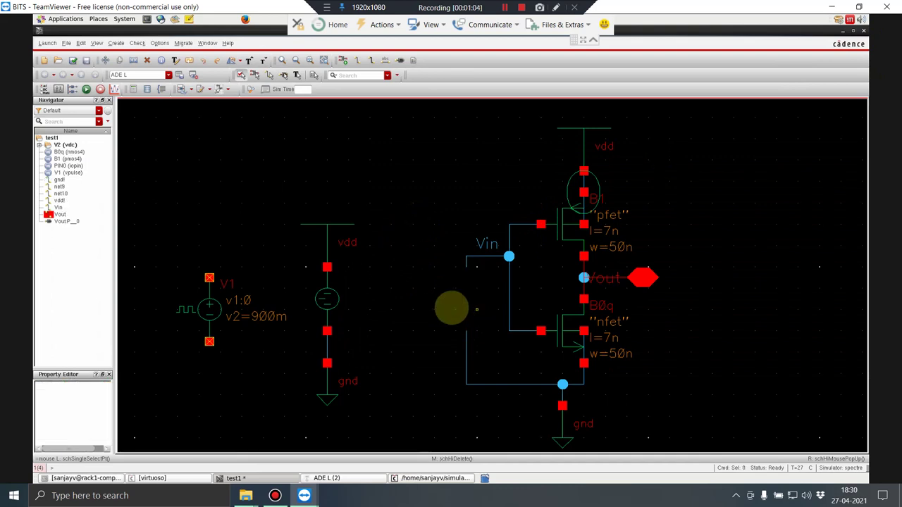
Copy pulse source V1 into its place as V3 (v1 0, v2 900m) and confirm its properties.
key("c")
left_click(208, 319)
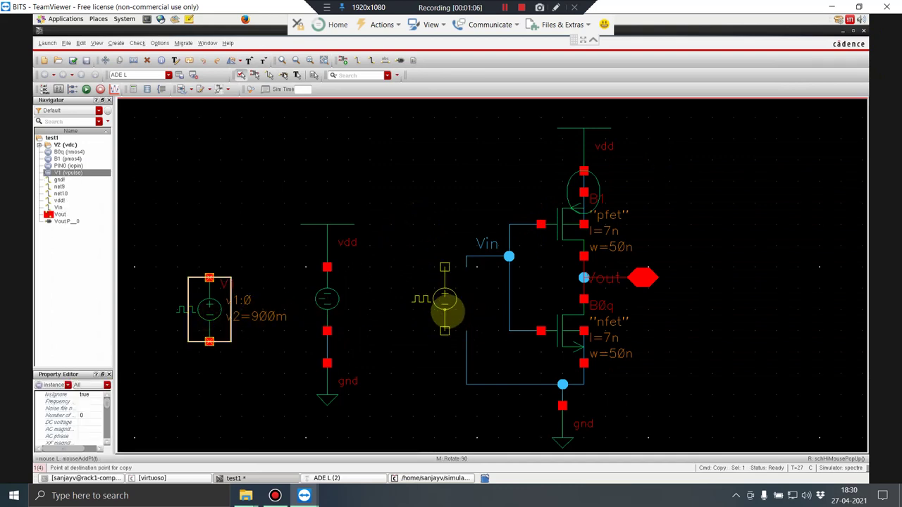
left_click(465, 312)
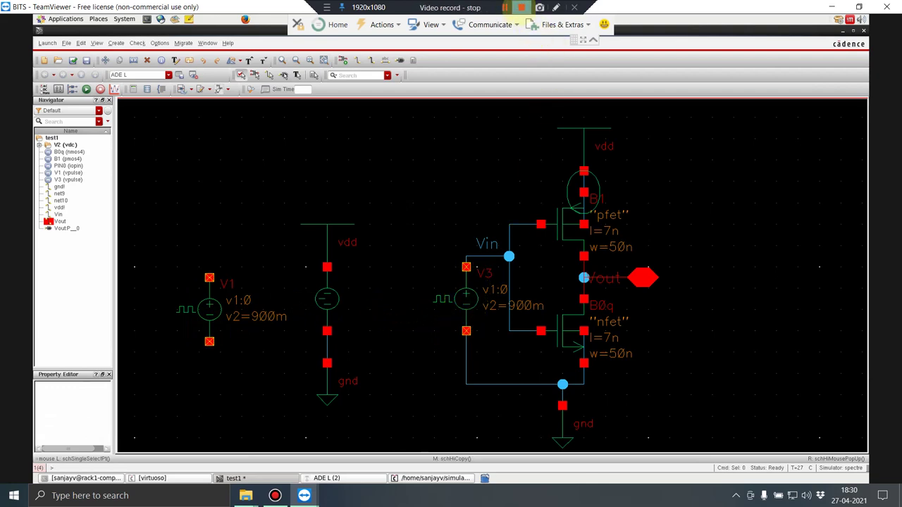
left_click(467, 299)
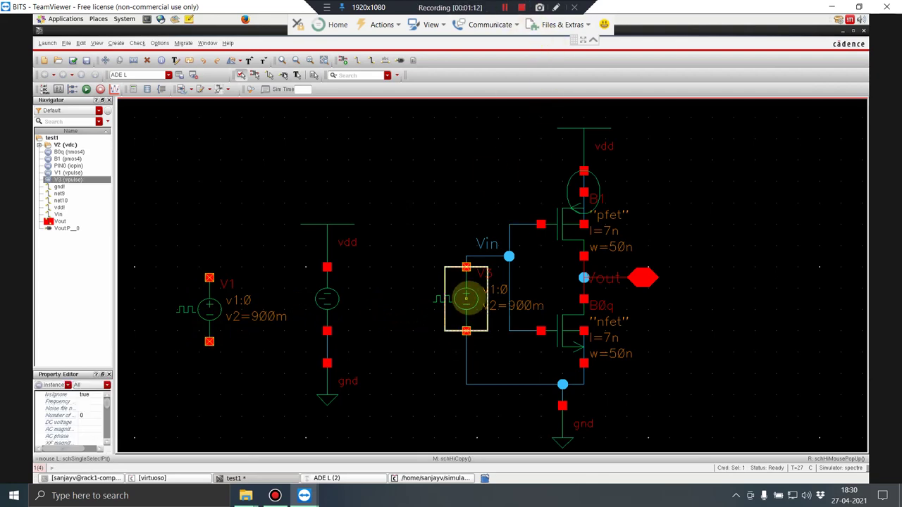
key("q")
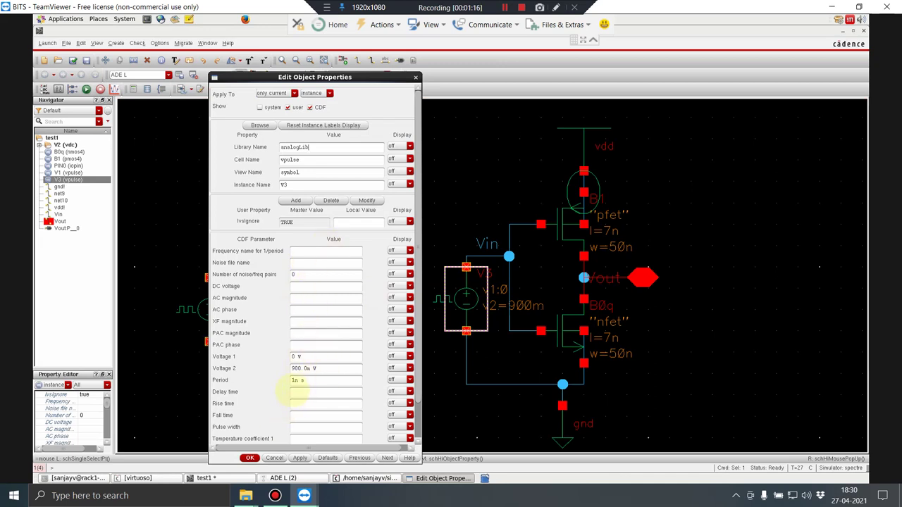
left_click(250, 458)
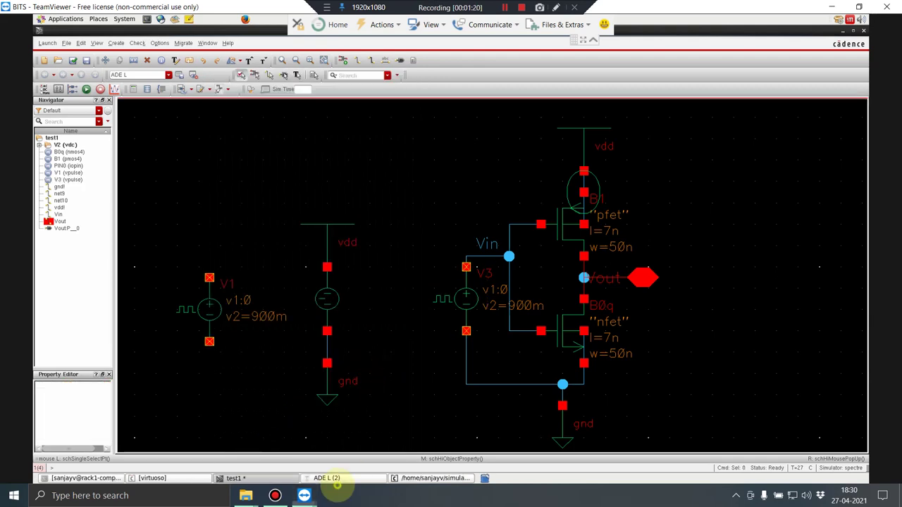
Add the Vin net as a plotted output and stop plotting the B1/S current.
left_click(350, 478)
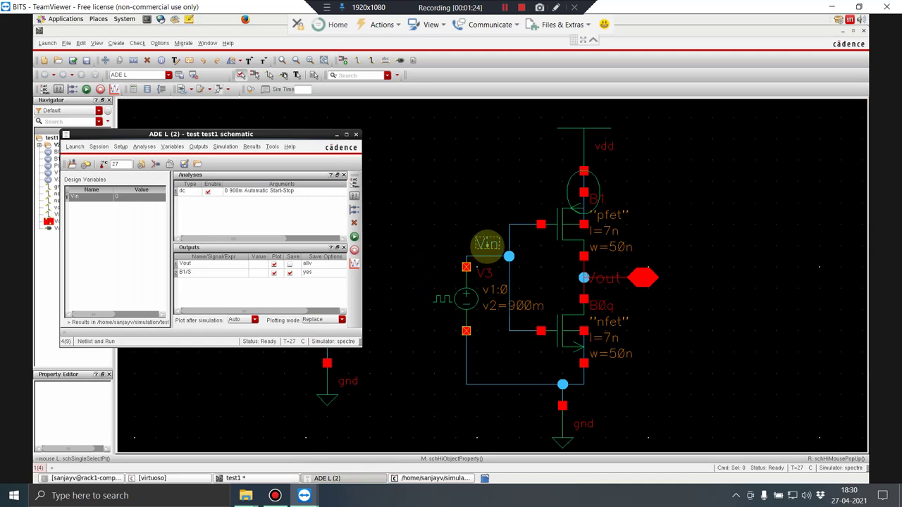
left_click(198, 146)
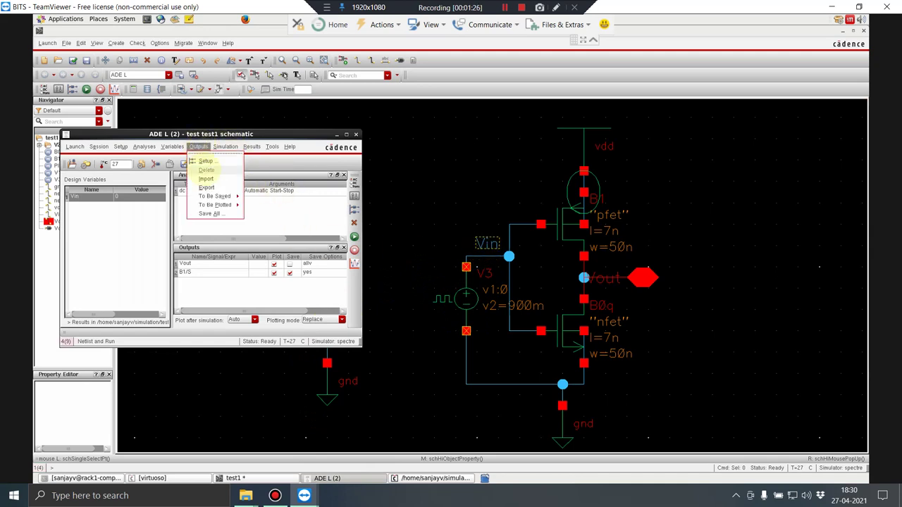
mouse_move(215, 204)
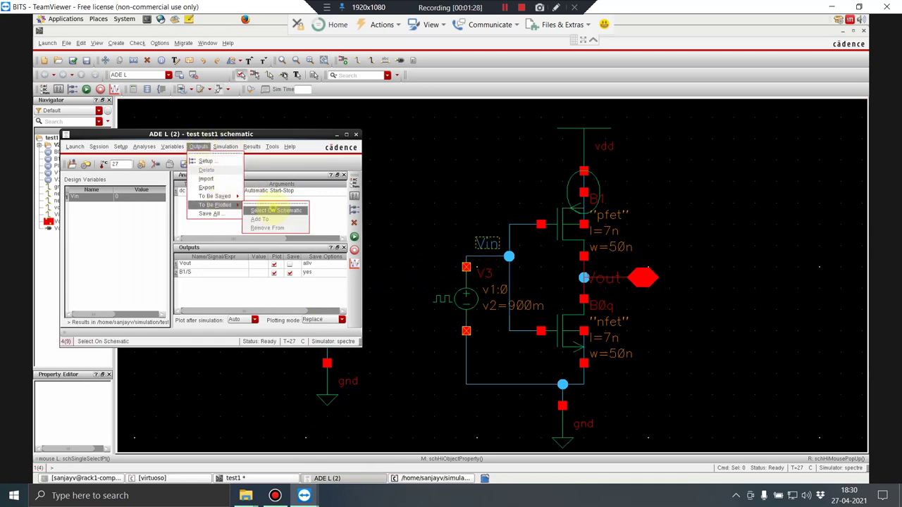
left_click(273, 210)
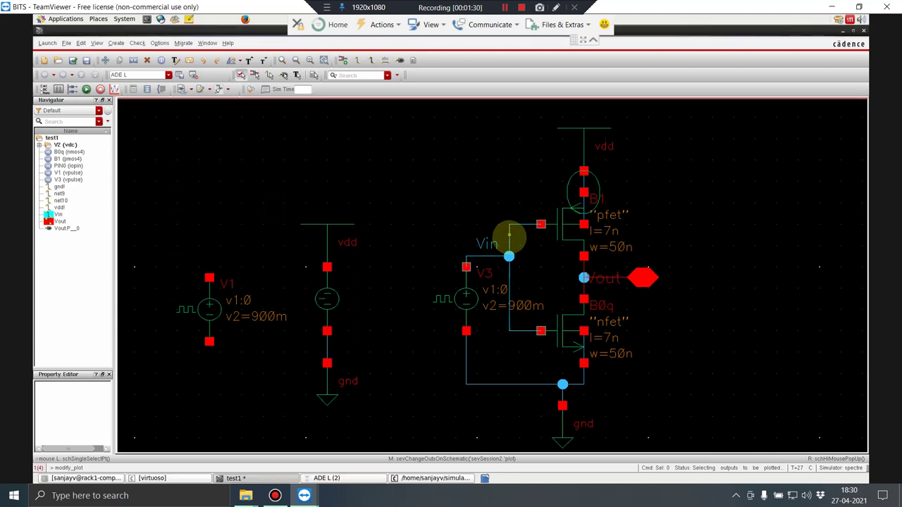
left_click(364, 478)
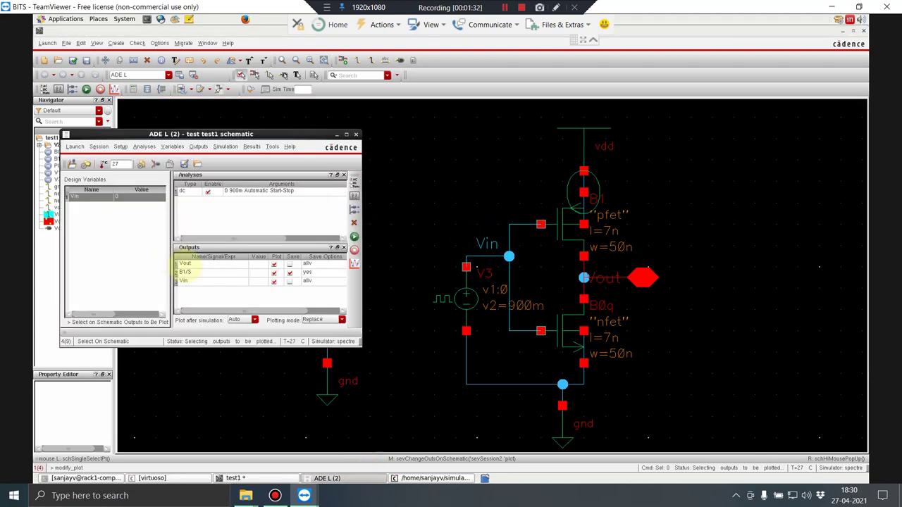
left_click(274, 273)
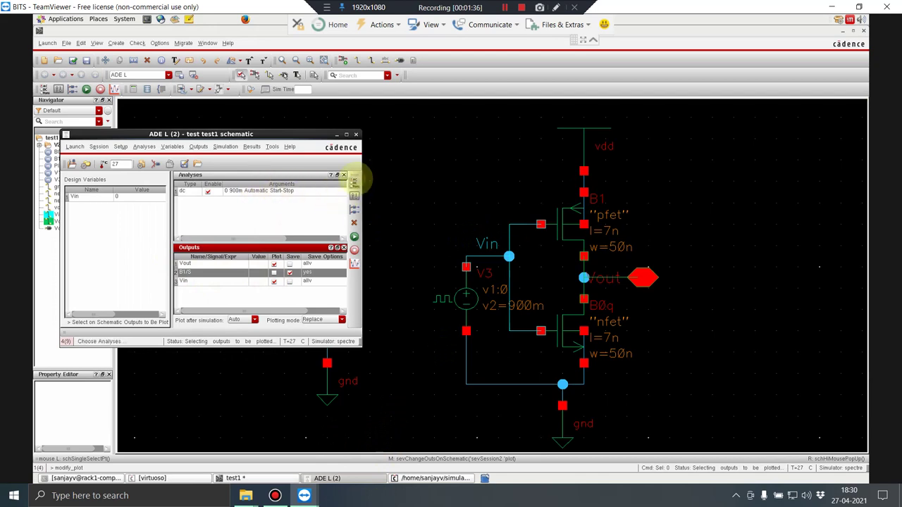
Add a transient analysis stopping at 4n, disable the dc sweep, and run the simulation.
left_click(354, 180)
left_click(249, 98)
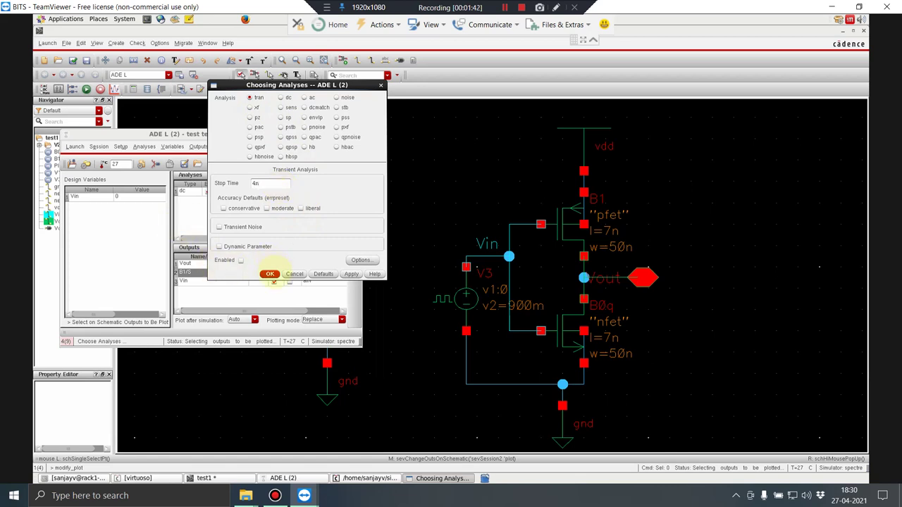
left_click(270, 274)
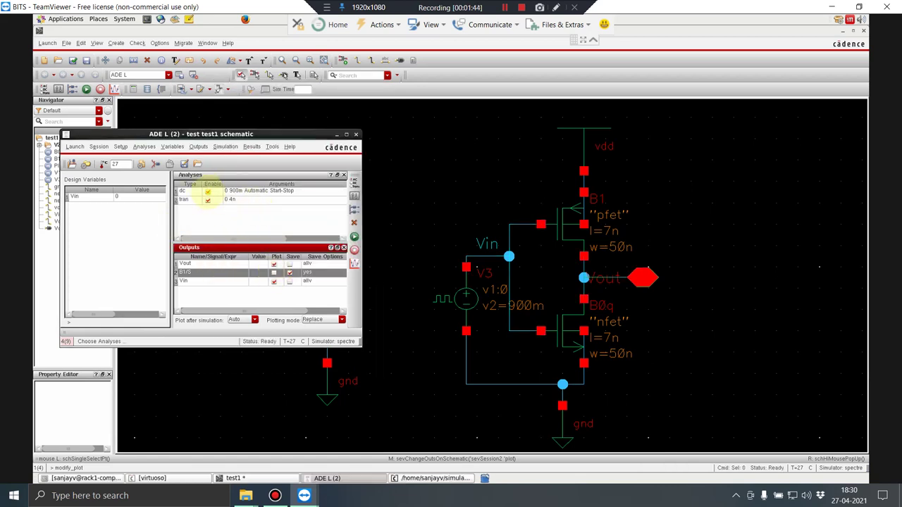
left_click(207, 191)
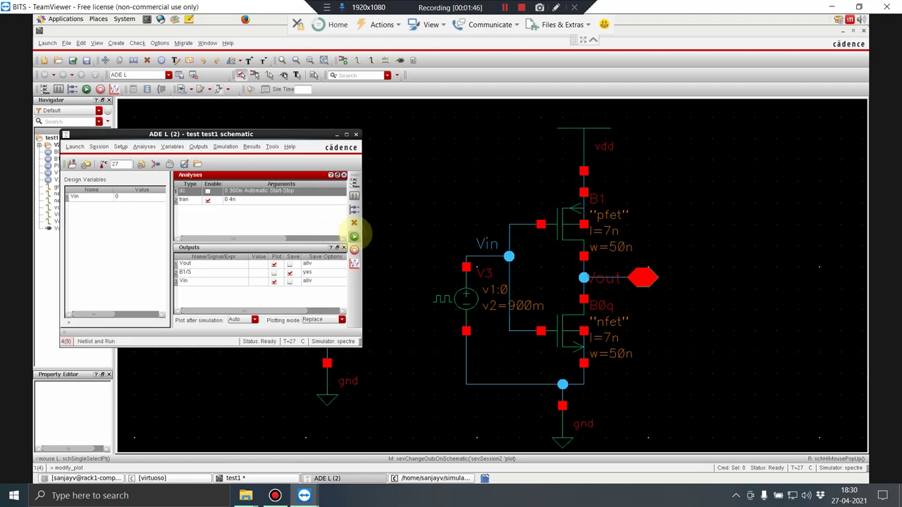
left_click(354, 237)
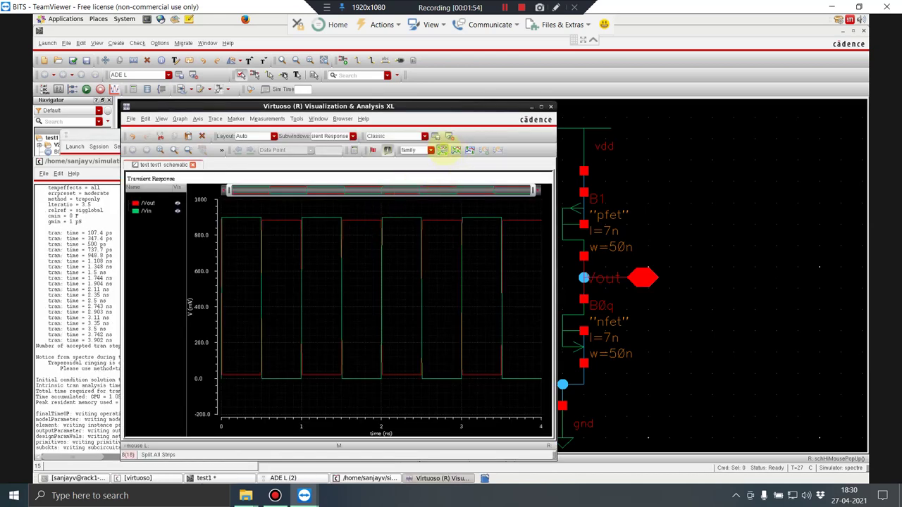
Split Vout and Vin into separate strips, inspect each trace full-screen, then hide the waveform window.
left_click(442, 150)
left_click(541, 106)
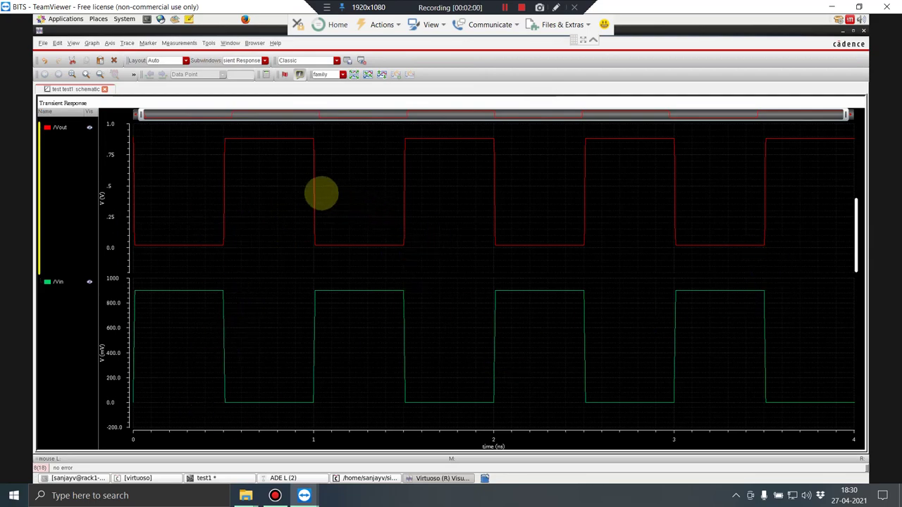
left_click(317, 191)
left_click(317, 344)
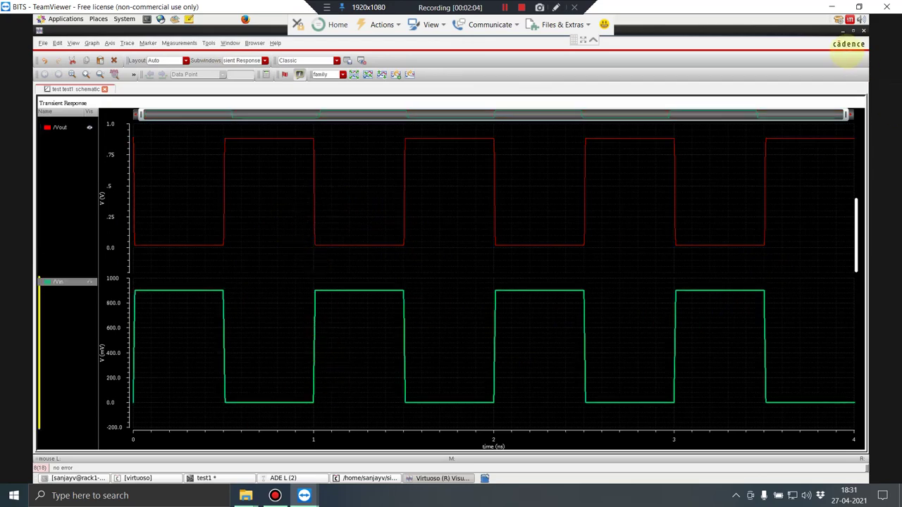
left_click(842, 31)
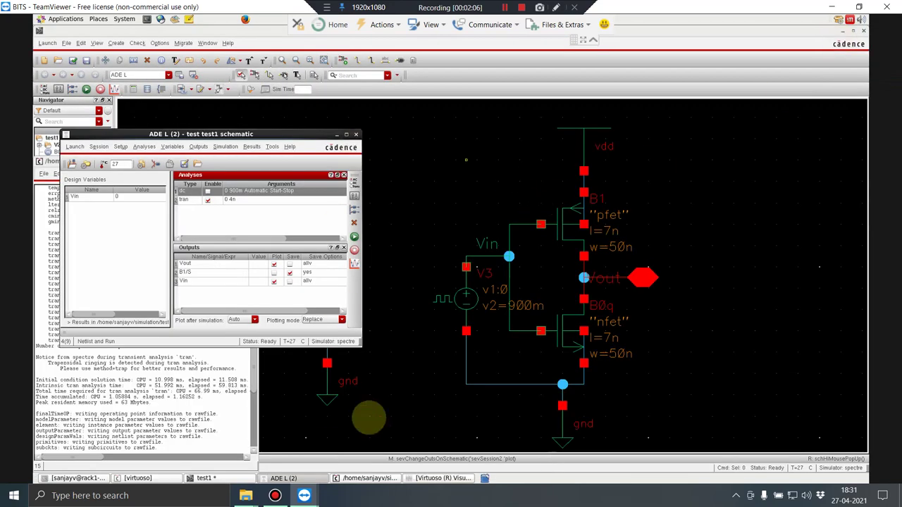
On the schematic, confirm nfet B0q uses 50n width and 7n length.
left_click(754, 308)
scroll(636, 317, "down", 2, "ctrl")
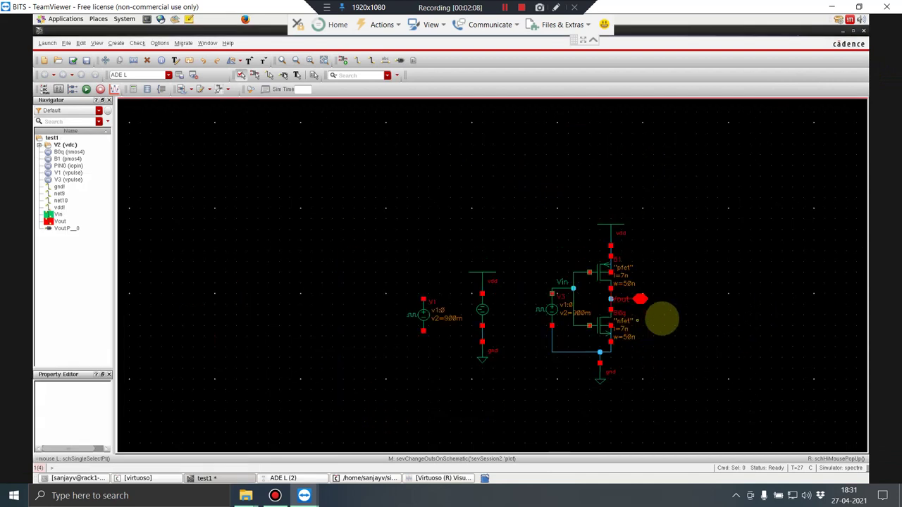
scroll(739, 317, "up", 2, "ctrl")
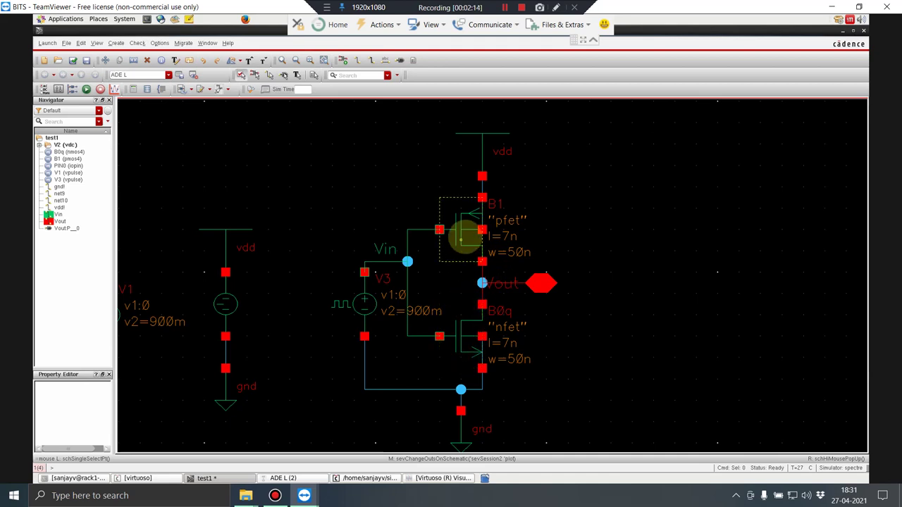
left_click(468, 340)
key("q")
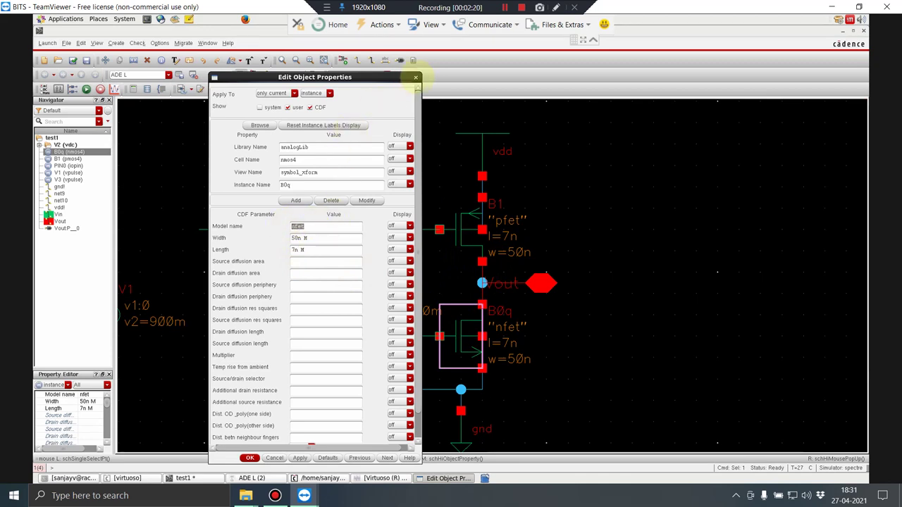
left_click(415, 77)
Confirm pfet B1 also uses 50n width and 7n length, then return to ADE L.
left_click(461, 226)
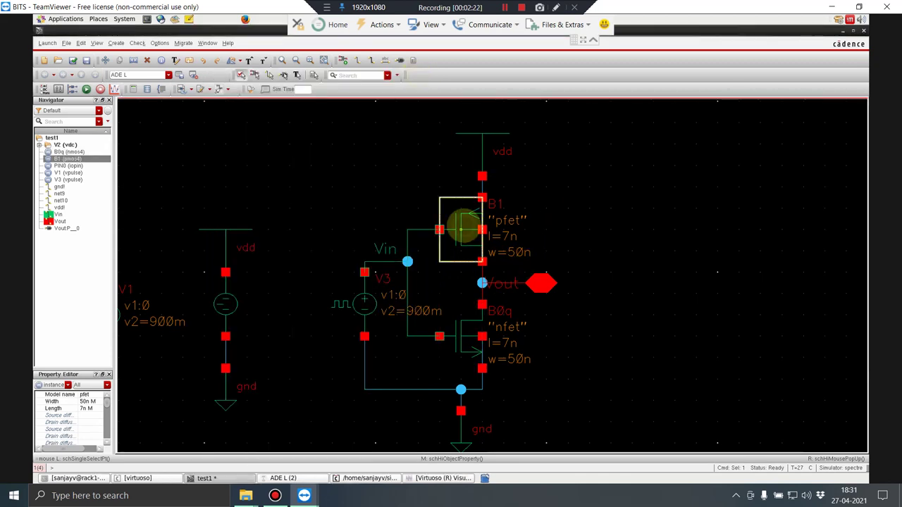
key("q")
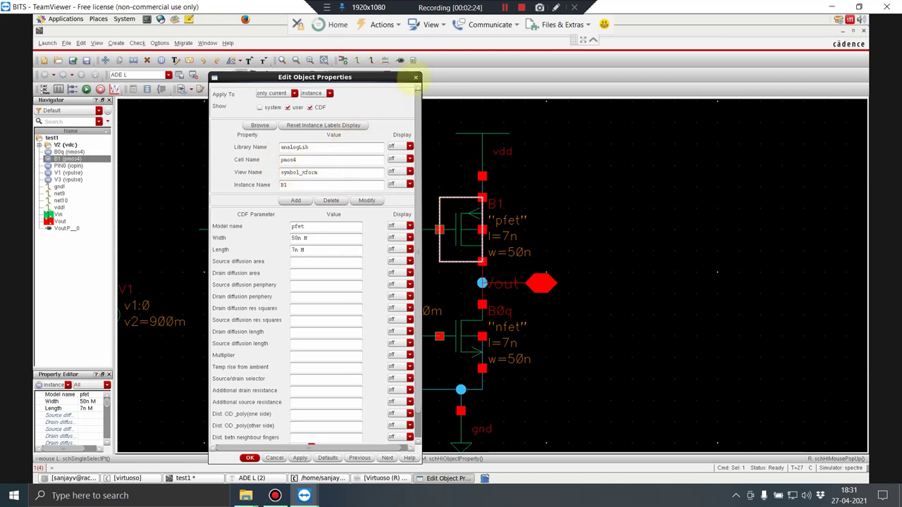
left_click(416, 77)
left_click(700, 229)
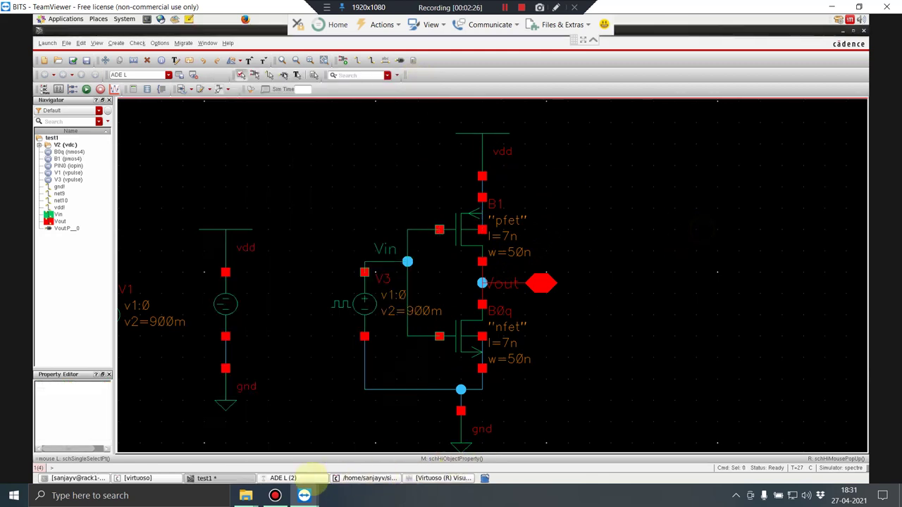
left_click(317, 478)
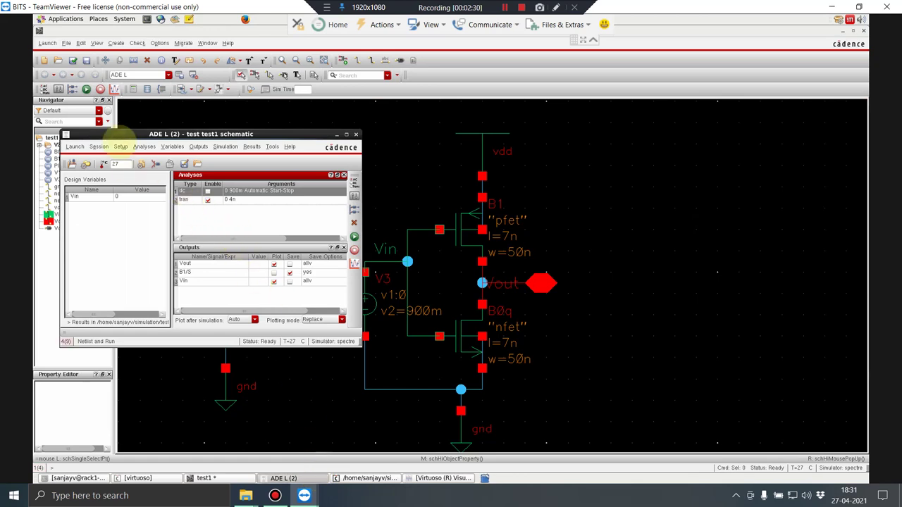
Review the spectre model files in Setup > Model Libraries, then close the ADE L window.
left_click(120, 146)
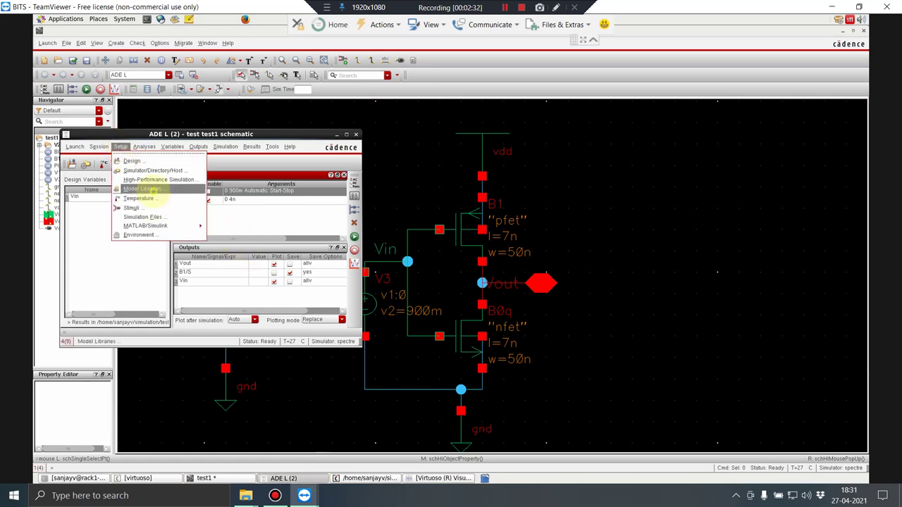
left_click(149, 190)
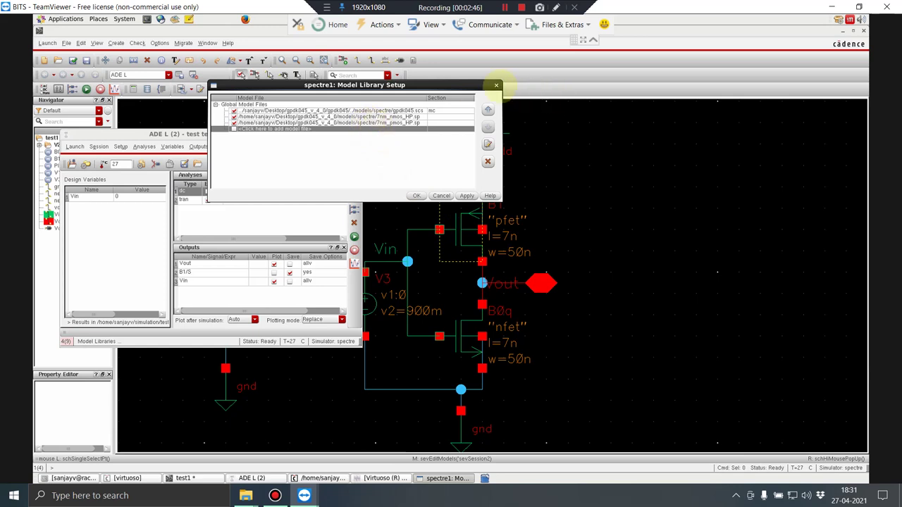
left_click(496, 86)
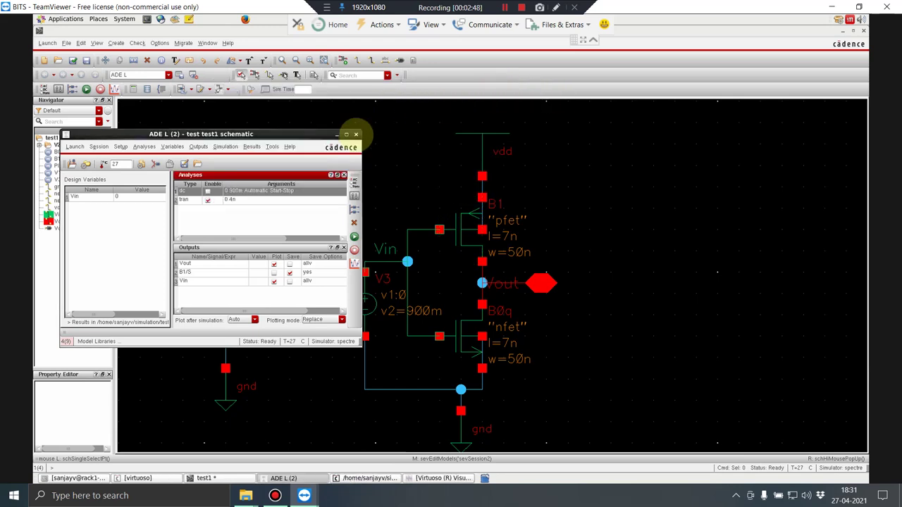
left_click(355, 133)
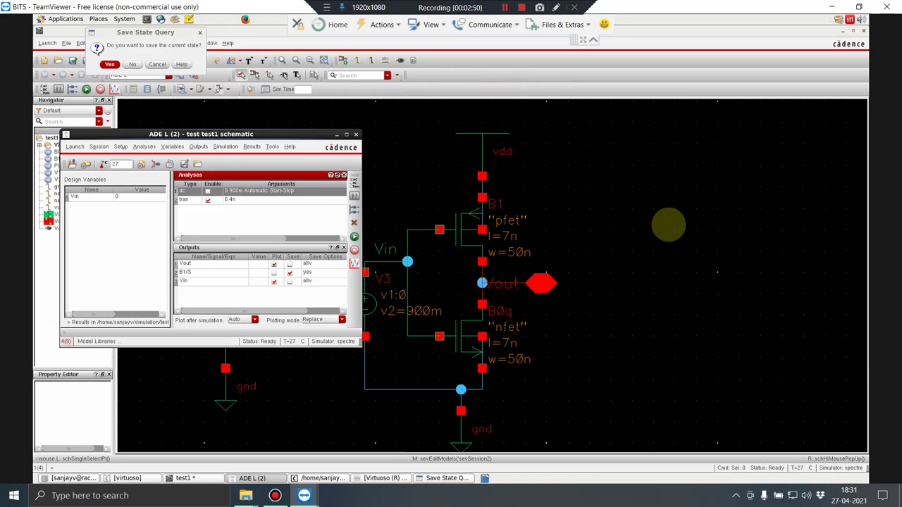
left_click(589, 141)
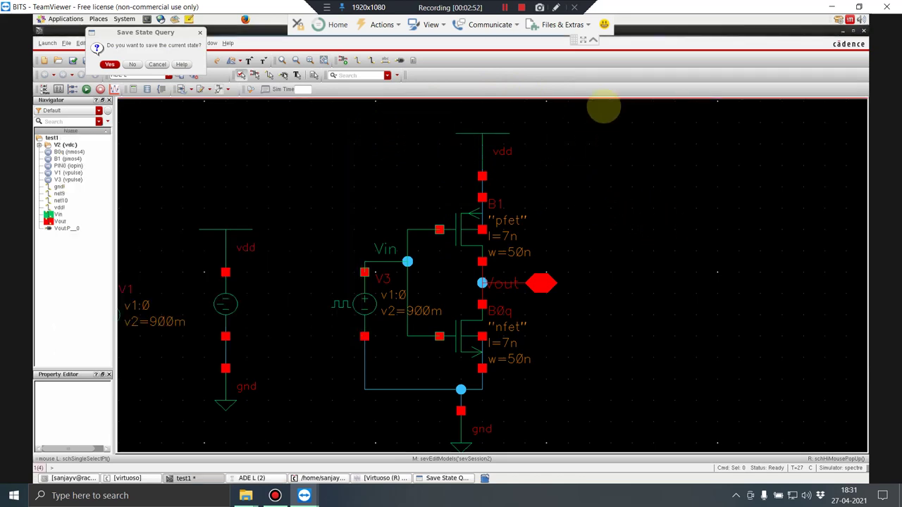